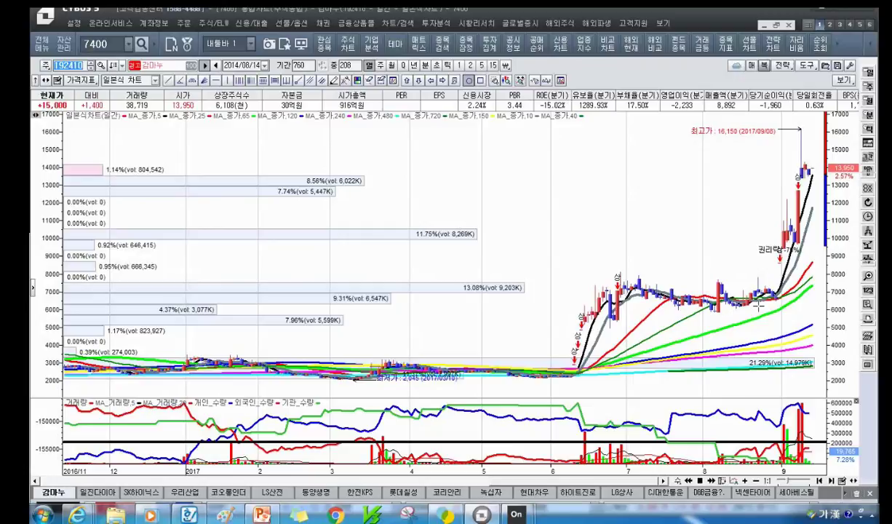
Check the Financial Summary in 감마누's NICE company analysis and return to its daily stock chart.
left_click(368, 51)
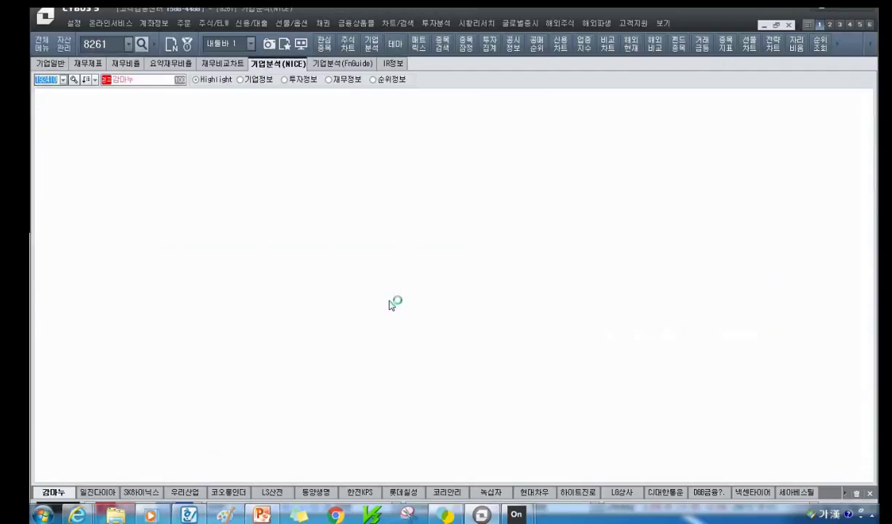
scroll(382, 309, "down", 10)
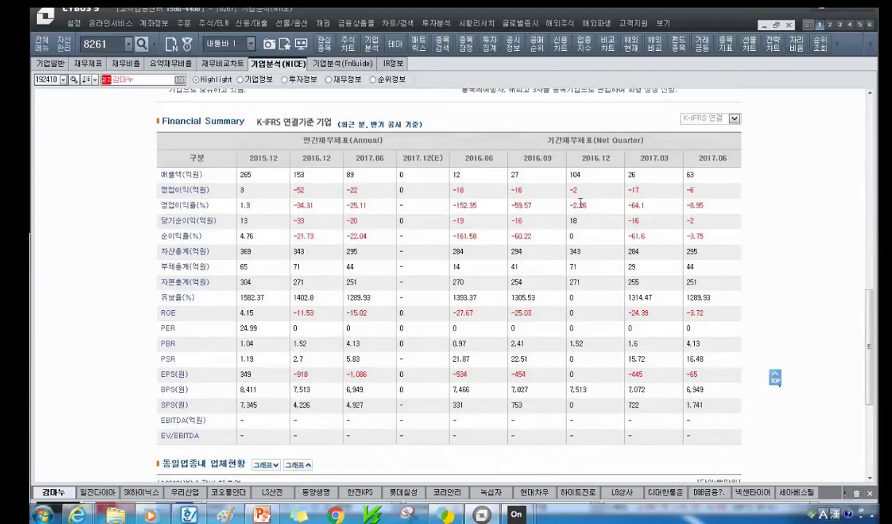
left_click(348, 45)
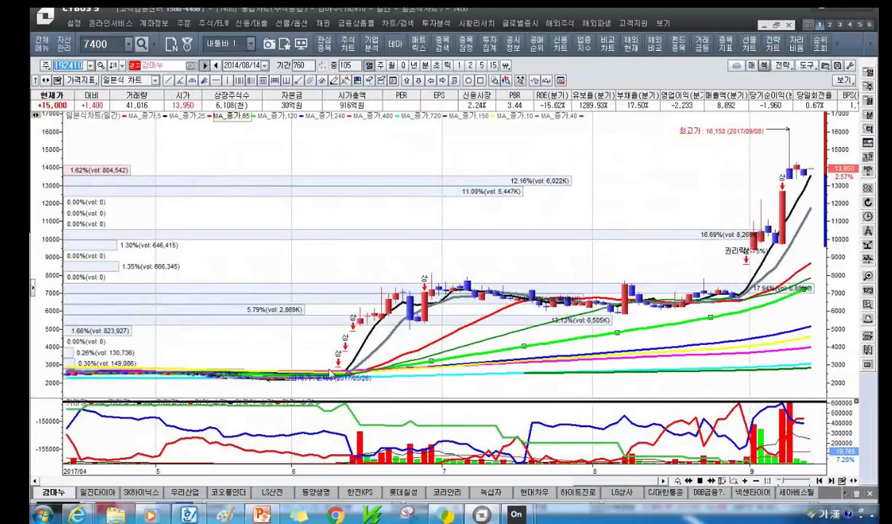
mouse_move(424, 296)
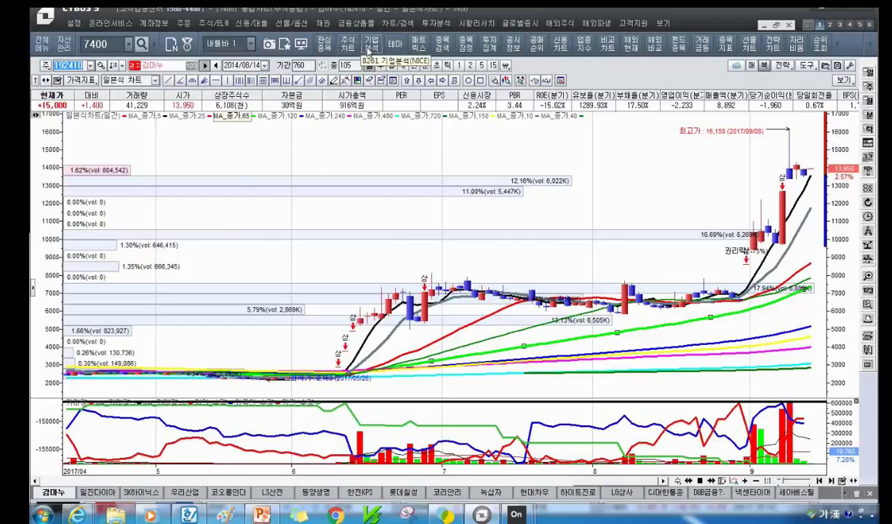
Examine 감마누's NICE company analysis, from the company profile and business overview through the Financial Summary, and go back to the chart.
left_click(371, 44)
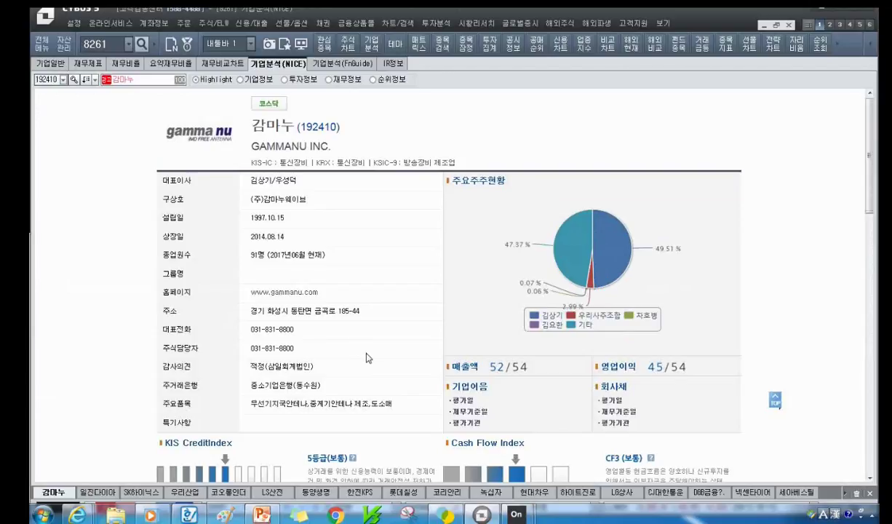
scroll(375, 356, "down", 3)
scroll(385, 355, "down", 3)
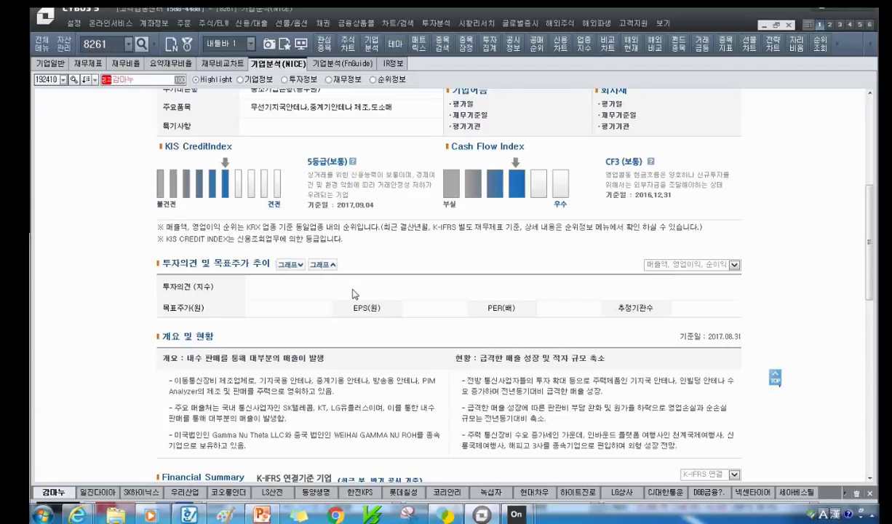
scroll(357, 337, "down", 3)
scroll(366, 337, "down", 1)
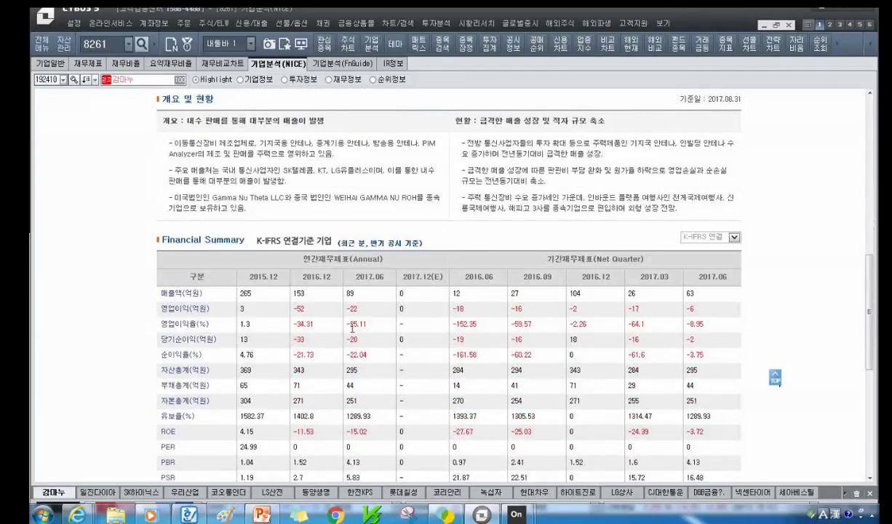
left_click(348, 50)
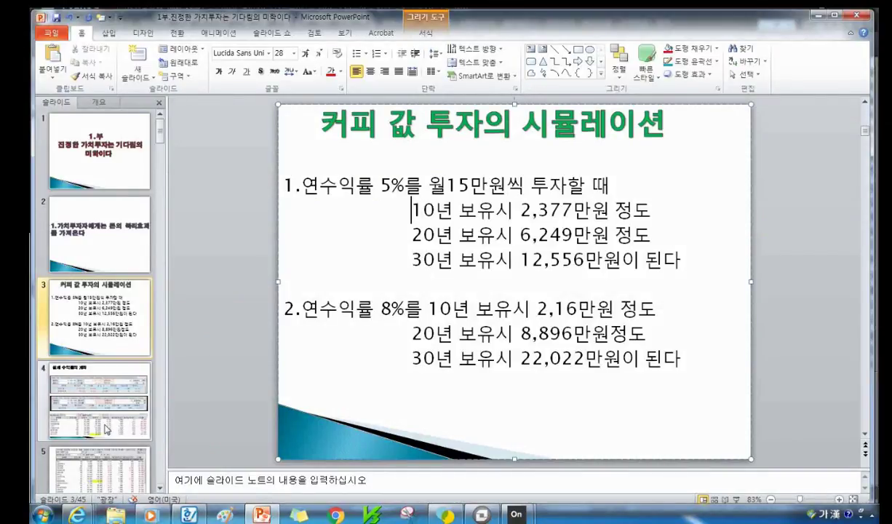
Show slide 4, 실제 수익률의 계좌, in PowerPoint and switch to CYBOS 5 to load the 에코프로 stock chart.
left_click(107, 398)
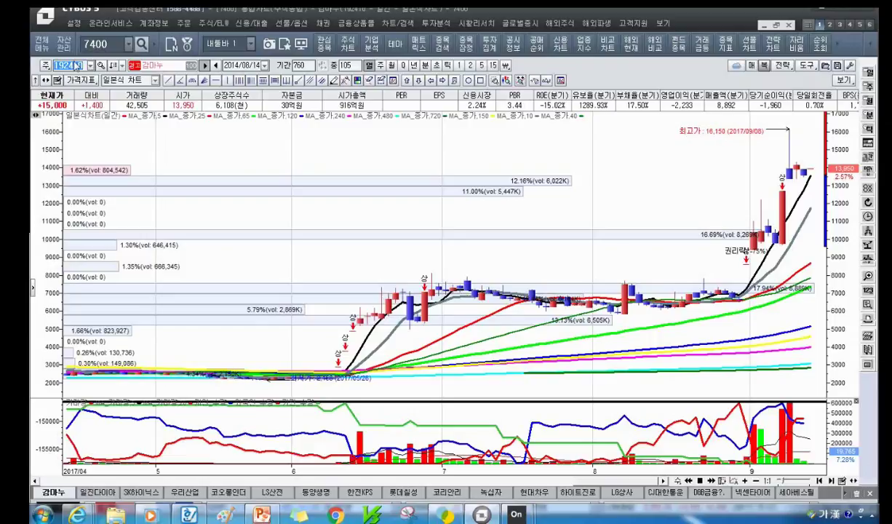
left_click(75, 64)
type("에코프로")
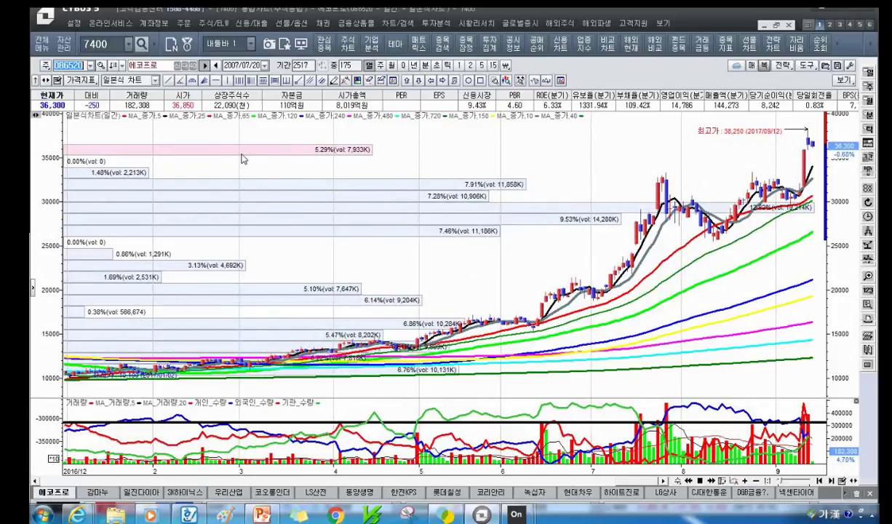
Mark the period from 2017/04/14 to 2017/09/13 on the 에코프로 chart with the range measurement tool.
left_click(273, 81)
key("Return")
left_click_drag(378, 342, 821, 161)
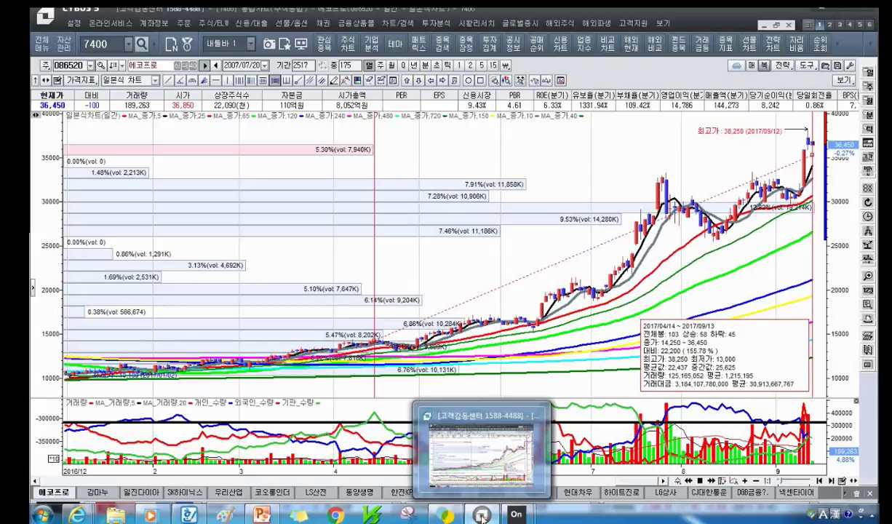
Switch to PowerPoint and select the lowest account holdings table picture on slide 4.
left_click(281, 516)
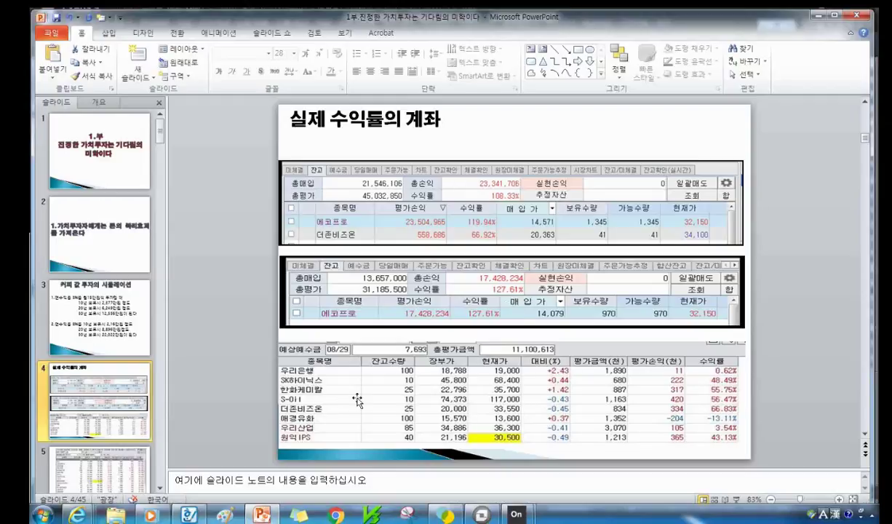
left_click(379, 409)
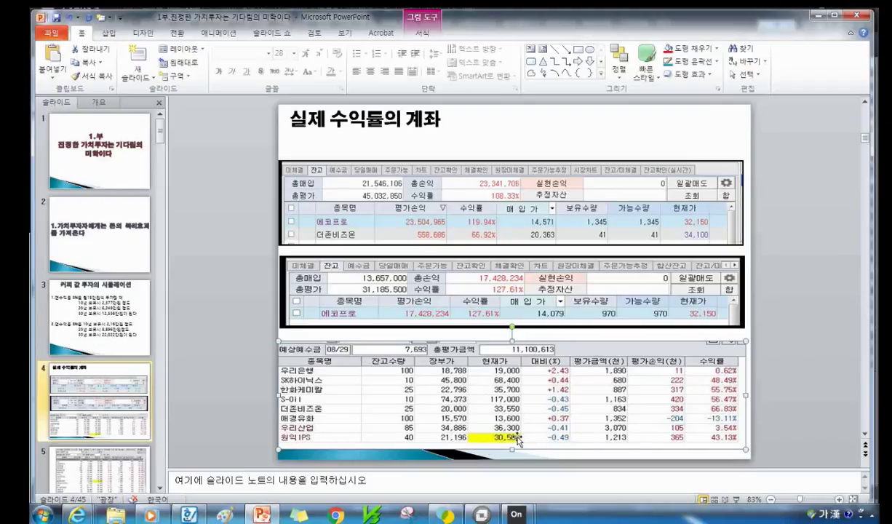
Switch to CYBOS 5 and load the 우리산업 stock chart.
left_click(481, 515)
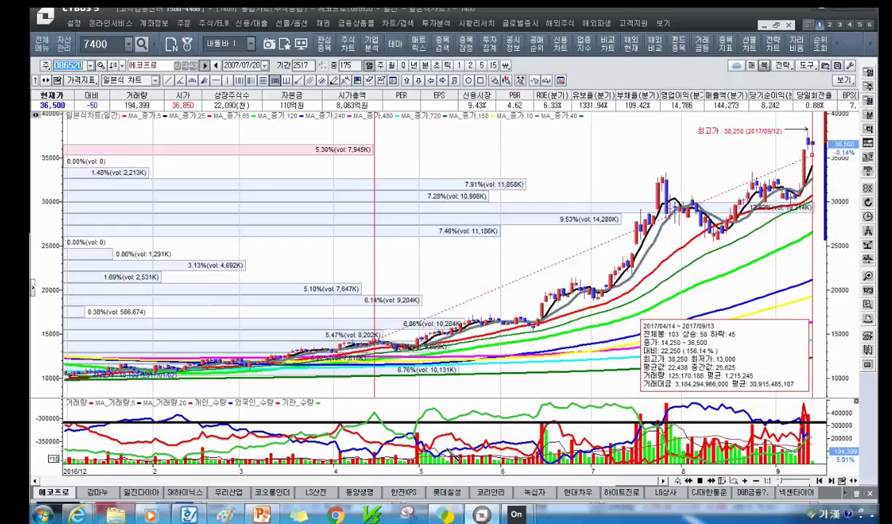
type("무림")
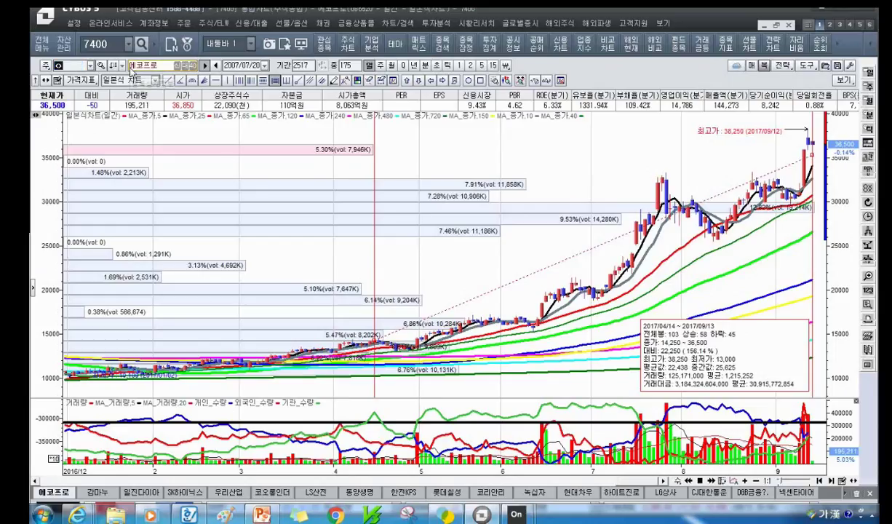
type("우리산업")
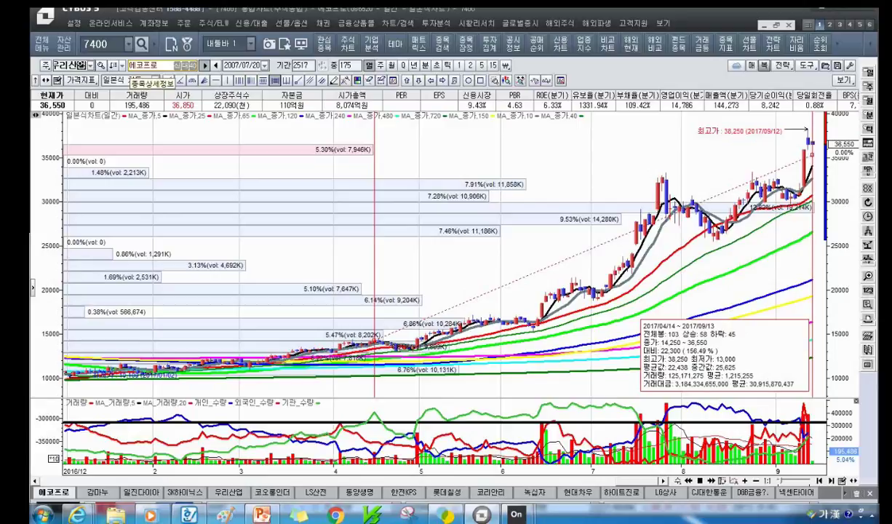
left_click(113, 101)
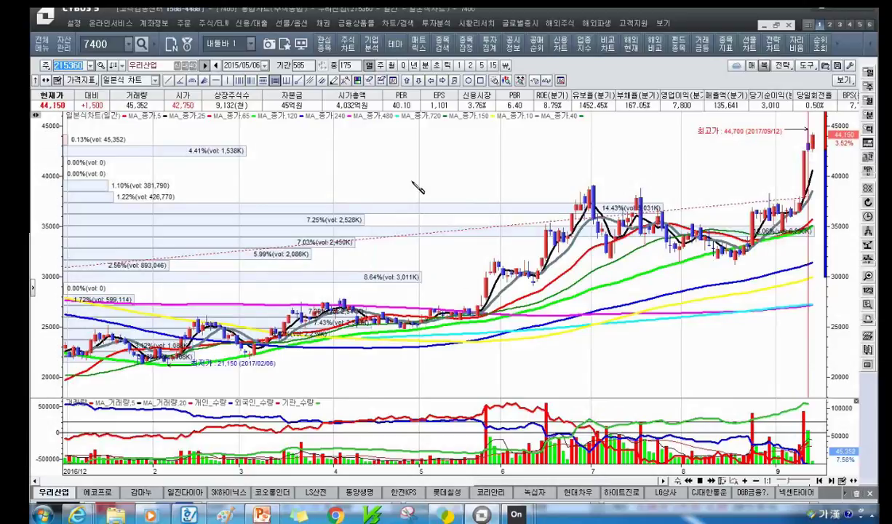
Switch to PowerPoint, open slide 5 and enlarge the account holdings picture slightly from its upper-left corner.
mouse_move(261, 513)
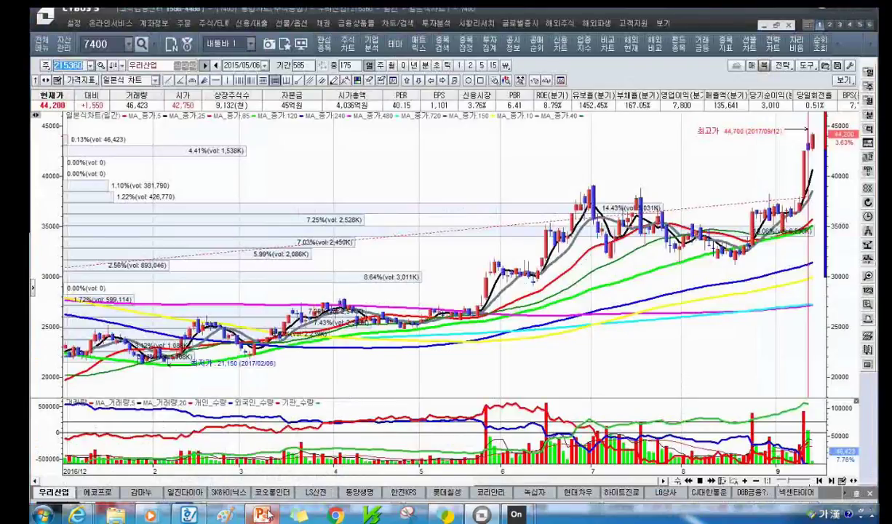
left_click(264, 515)
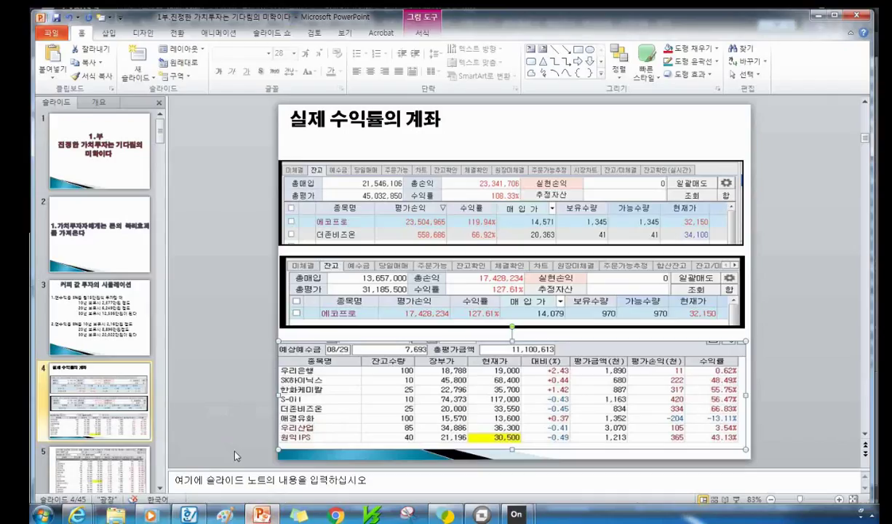
left_click(127, 486)
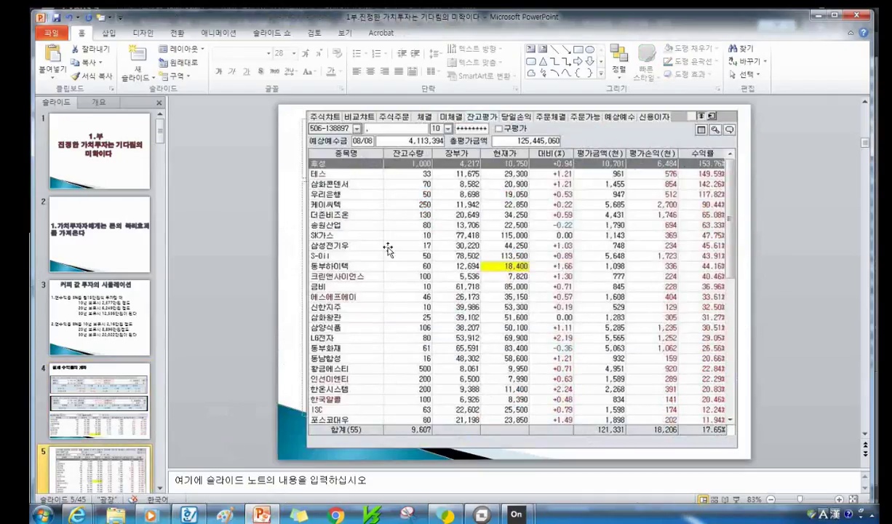
left_click(307, 111)
left_click_drag(306, 110, 295, 102)
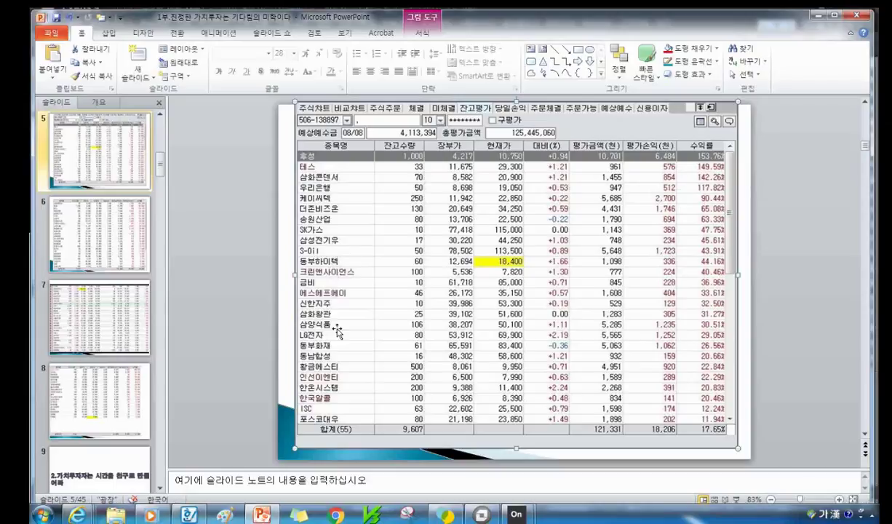
Advance through slide 6 to slide 7 and move its holdings table picture slightly up and to the left.
scroll(341, 340, "down", 1)
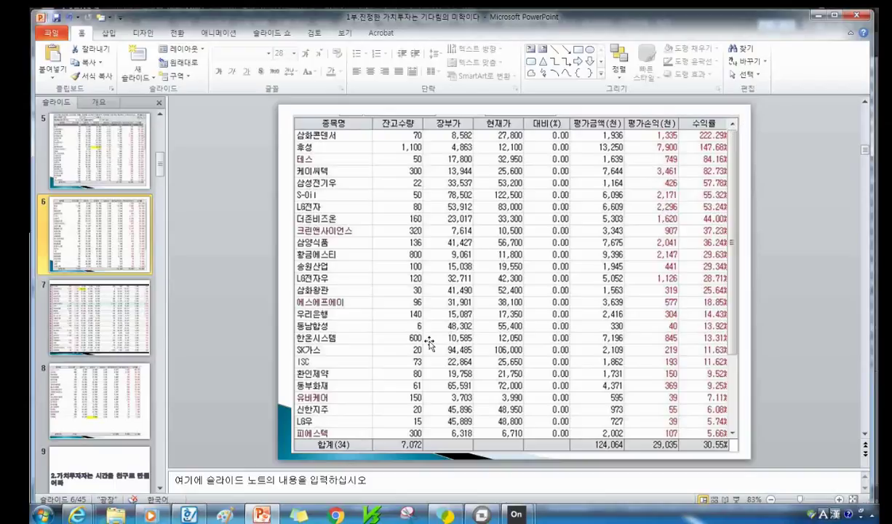
left_click(90, 329)
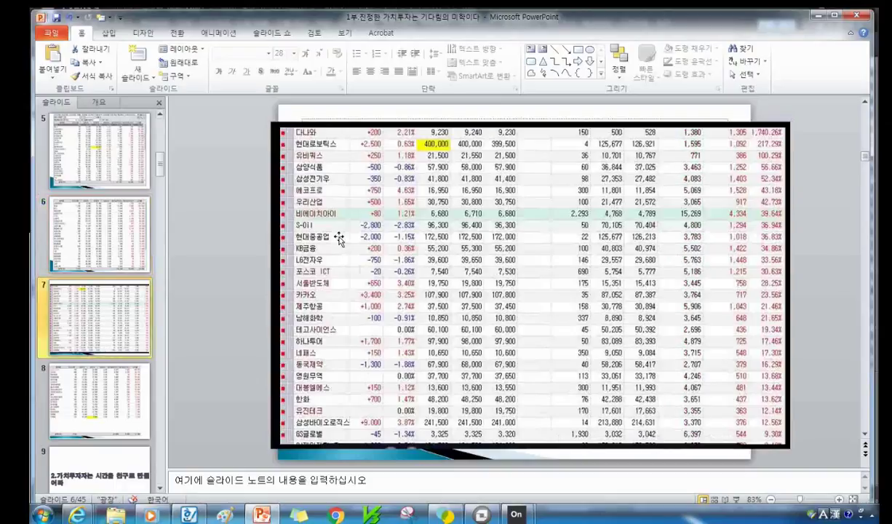
left_click_drag(344, 227, 338, 220)
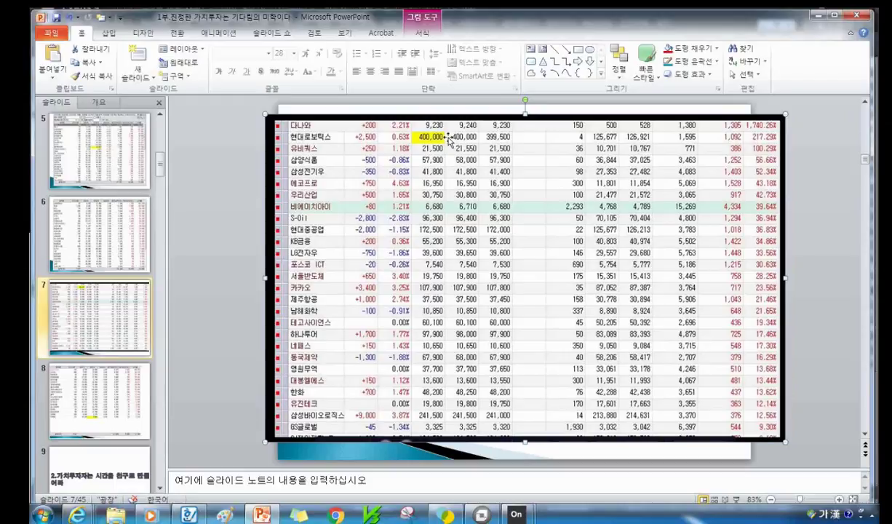
Switch to CYBOS 5, load the 다나와 (119860) chart and examine its price trend over shorter and longer periods.
left_click(481, 514)
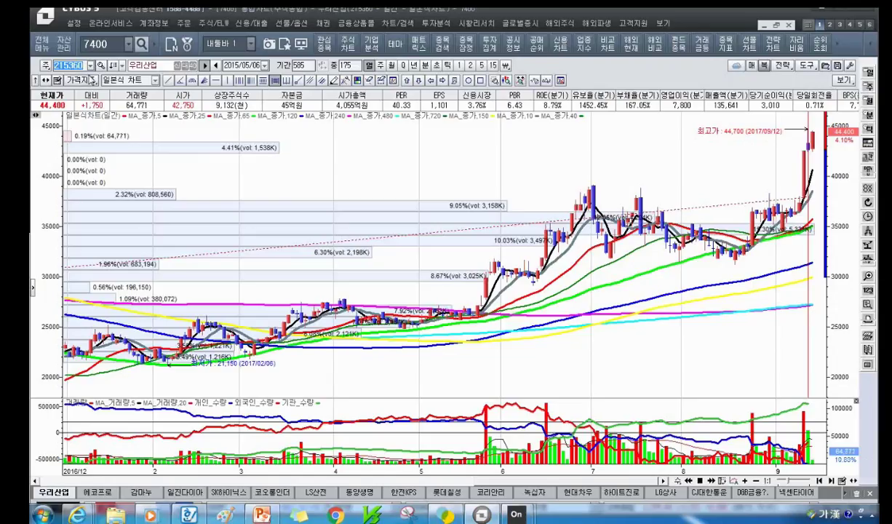
type("119860")
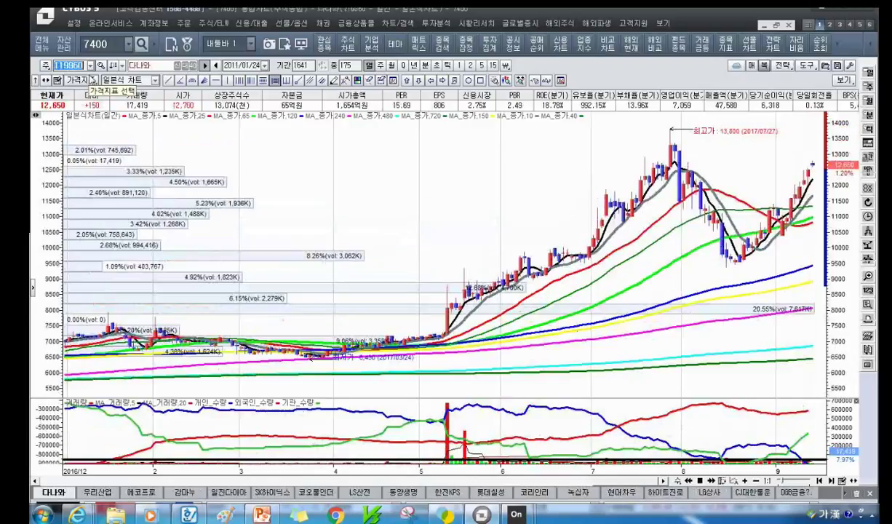
scroll(769, 156, "up", 2)
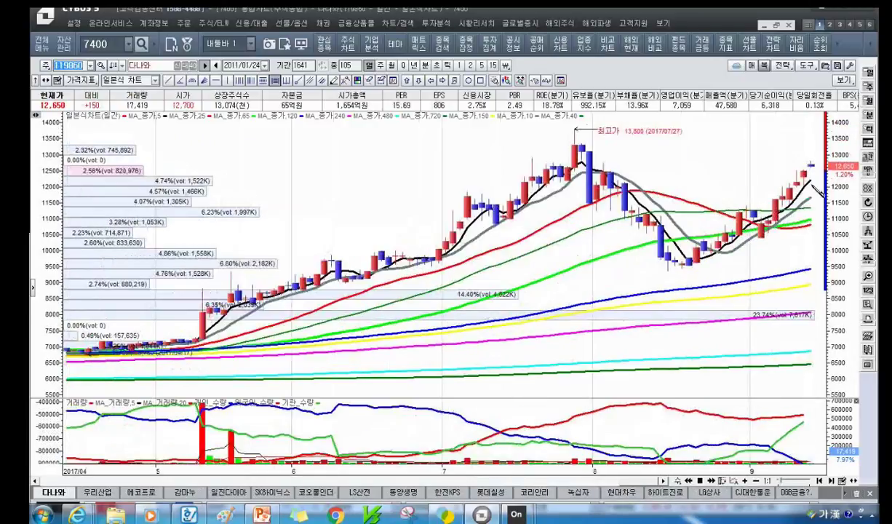
scroll(746, 180, "up", 2)
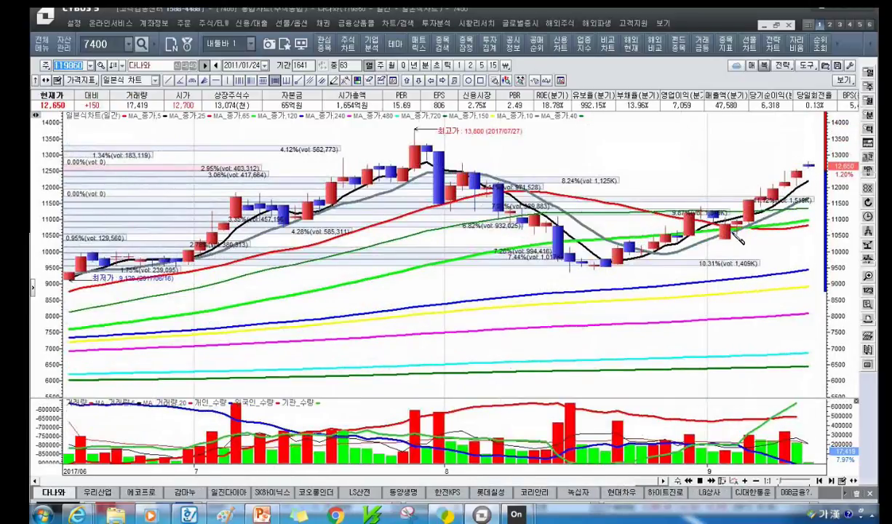
scroll(708, 228, "down", 4)
scroll(776, 164, "down", 4)
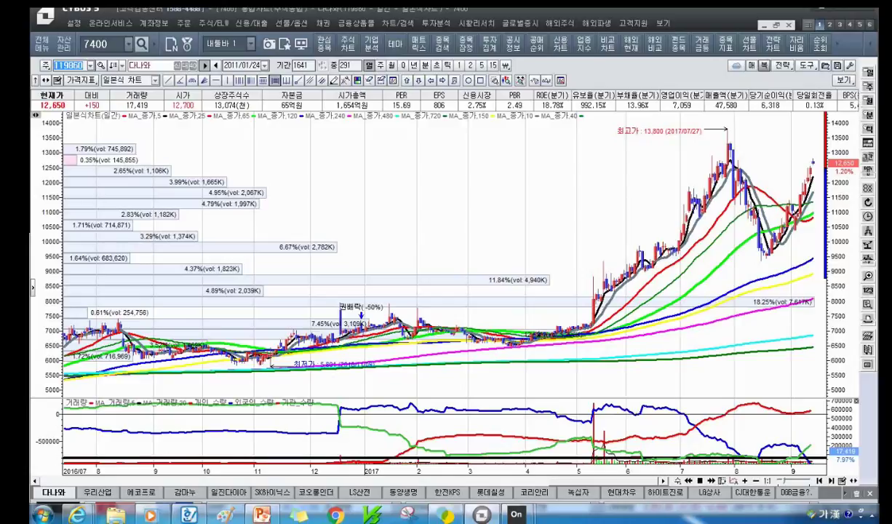
Switch to Internet Explorer, view the 감사 후기 list, and open the X1 main page down to its 주식 전문가 section.
left_click(77, 515)
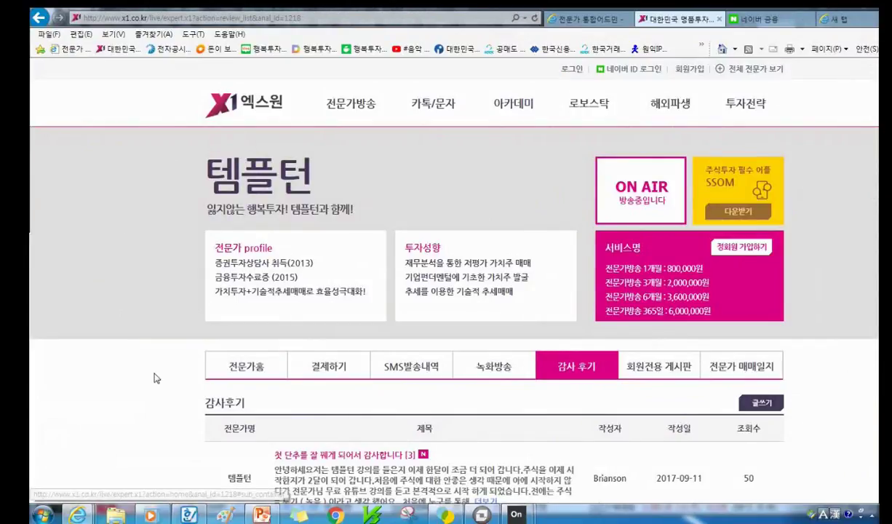
scroll(164, 377, "down", 3)
scroll(168, 379, "up", 2)
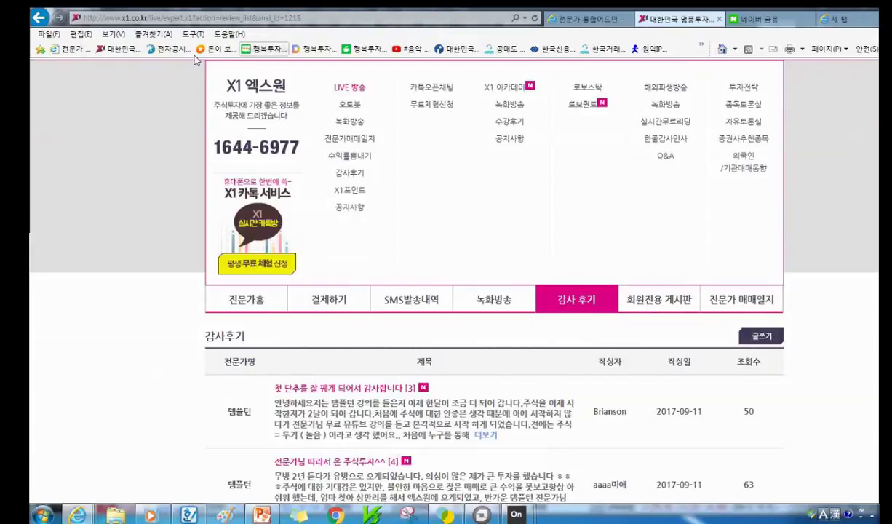
left_click(102, 50)
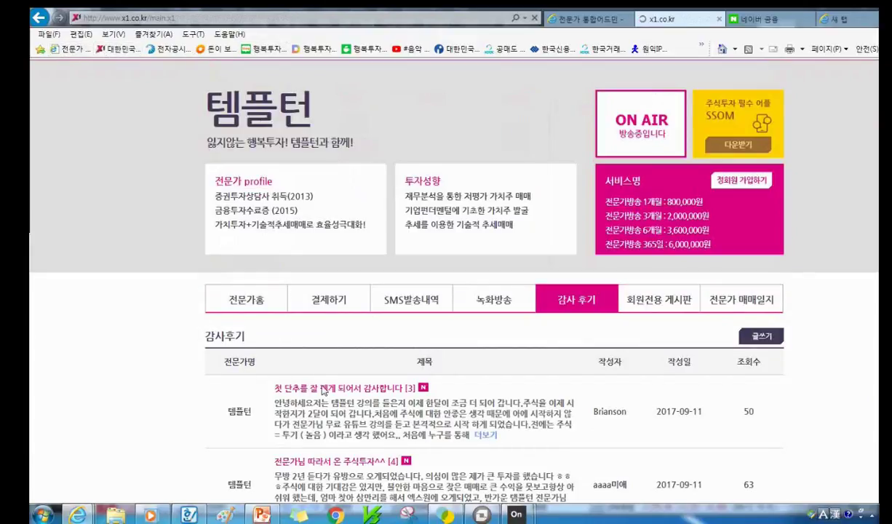
scroll(353, 389, "down", 7)
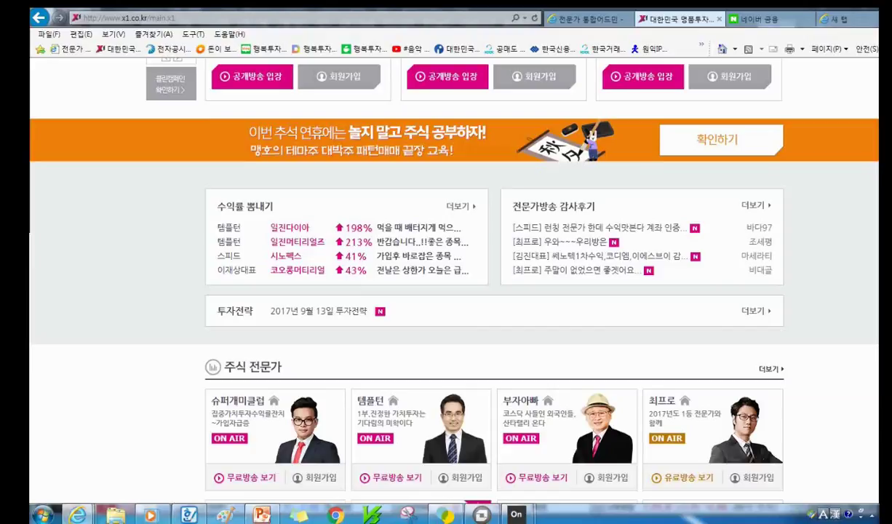
Leave the browser and switch back to PowerPoint at slide 7.
key("alt+Tab")
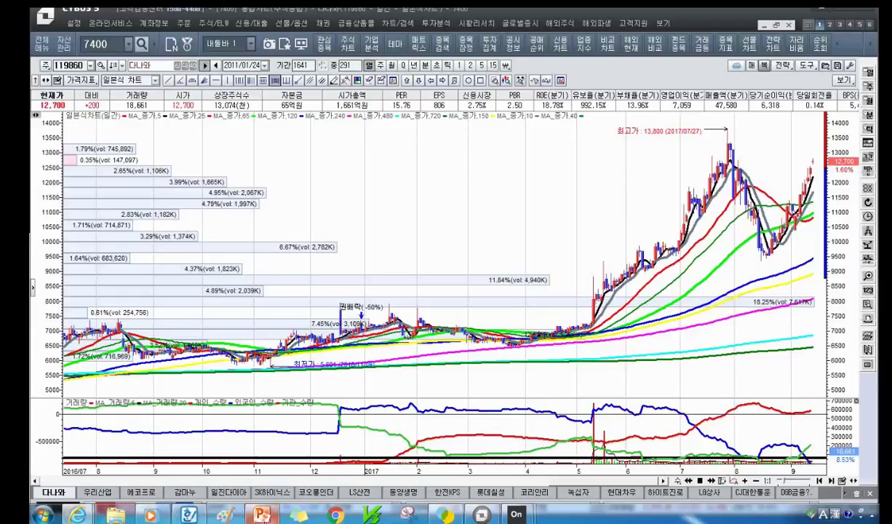
left_click(260, 514)
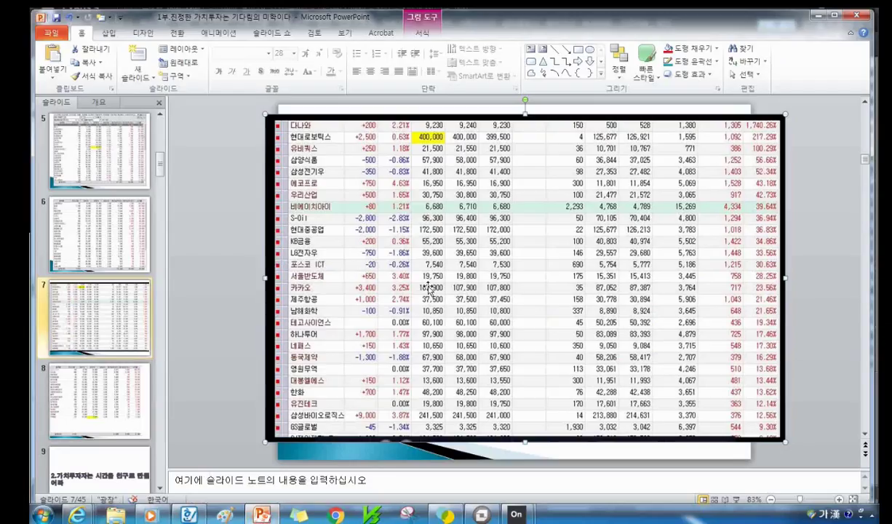
Show the holdings table on slide 8, then return to the section 1 title on slide 2.
left_click(112, 390)
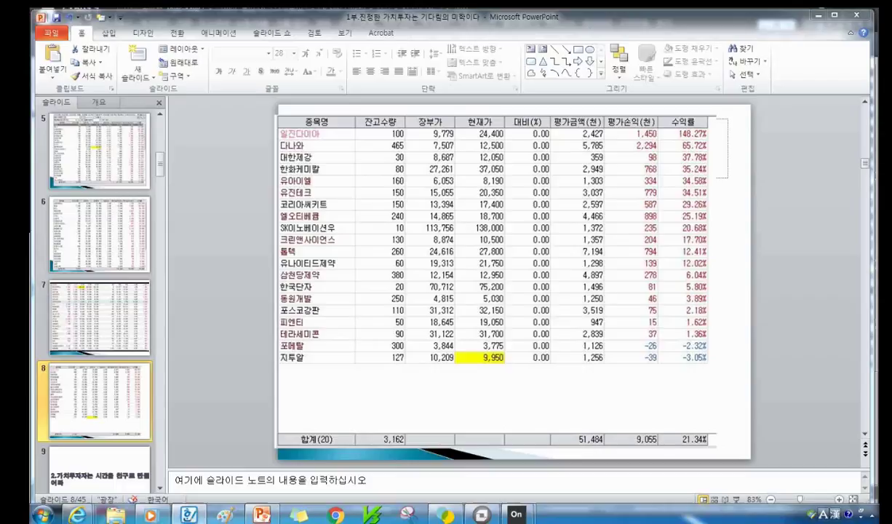
scroll(62, 244, "up", 3)
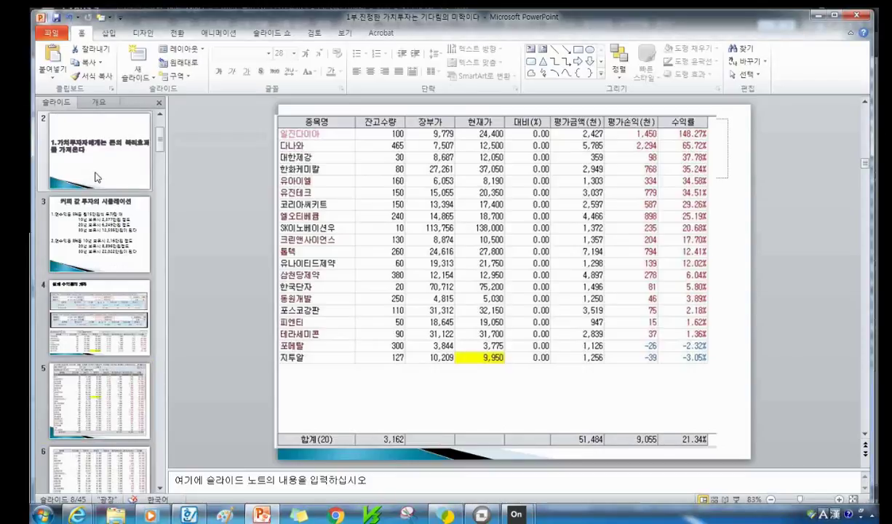
left_click(93, 172)
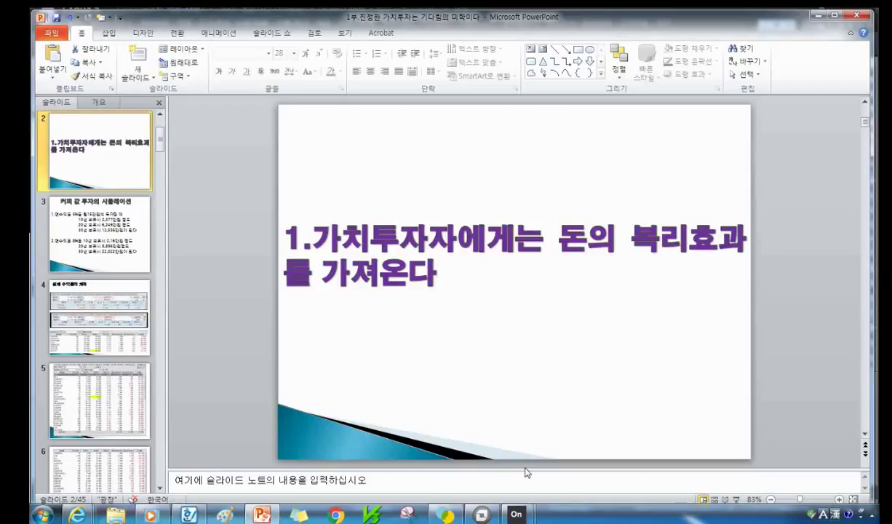
Switch to CYBOS 5, load the 일진다이아 (081000) chart and narrow it to the most recent months.
left_click(481, 515)
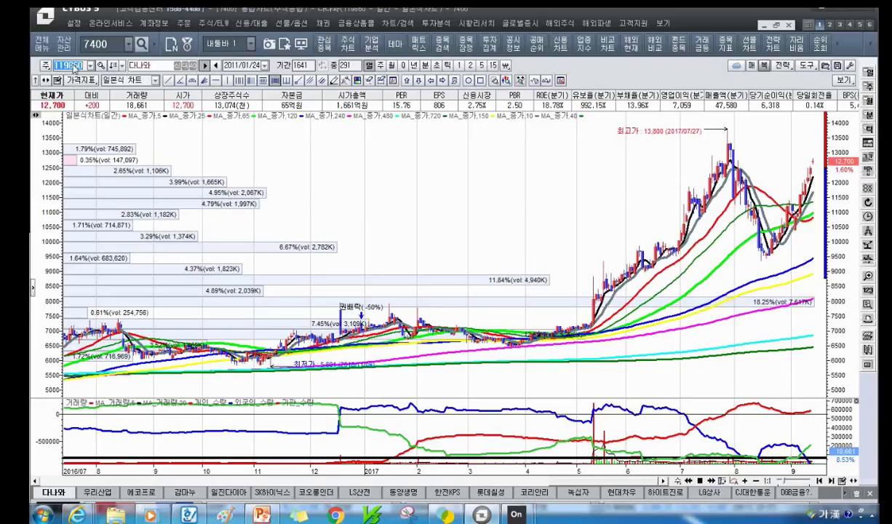
type("ㅇ")
type("일진다이")
key("Return")
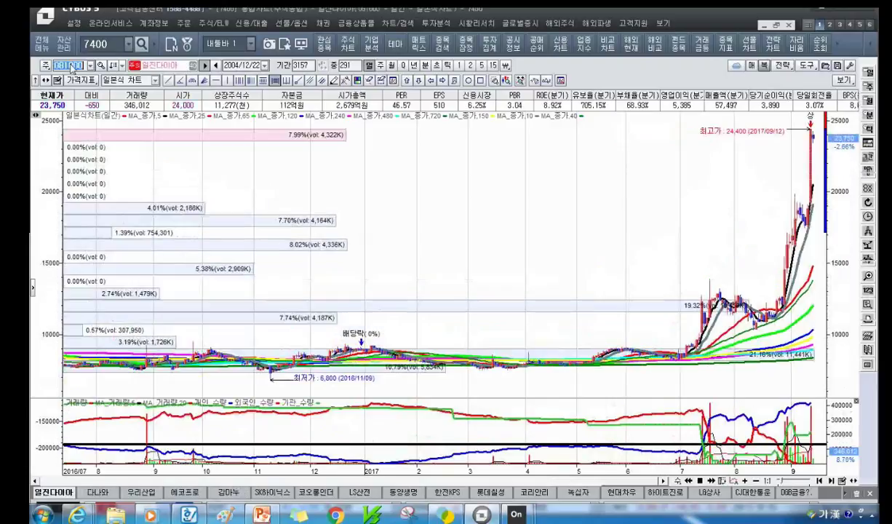
scroll(609, 291, "up", 5)
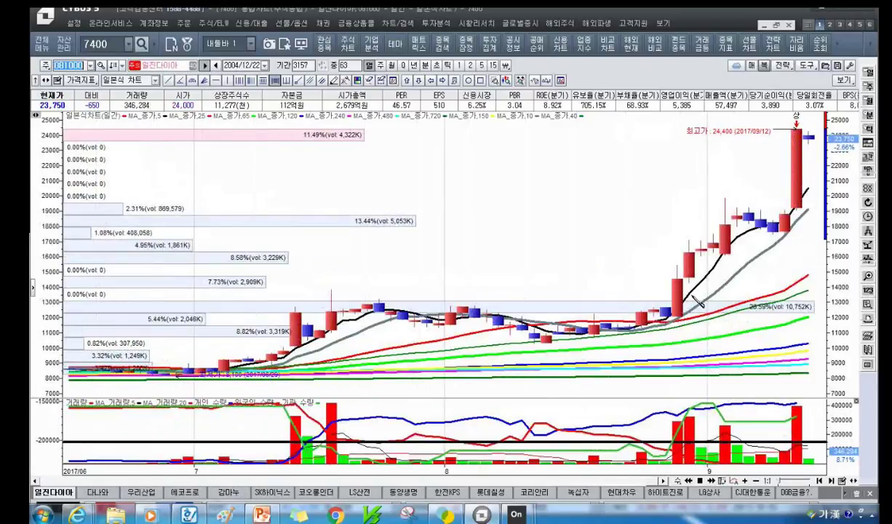
Mark the late August–September and 2017/07/04–2017/07/20 rises with range analysis, and draw a red horizontal line at about 13,000 over the July peak.
mouse_move(626, 320)
left_mouse_down()
mouse_move(720, 219)
mouse_move(806, 162)
left_mouse_up()
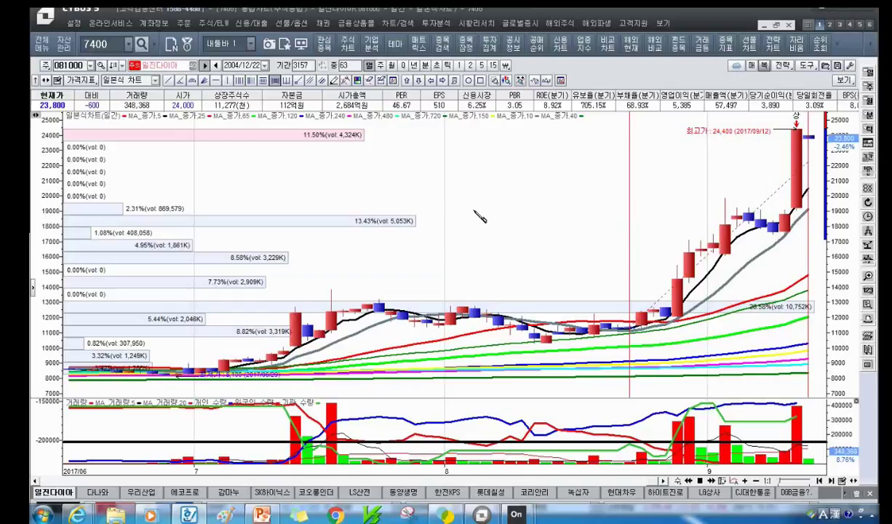
left_click_drag(212, 357, 356, 131)
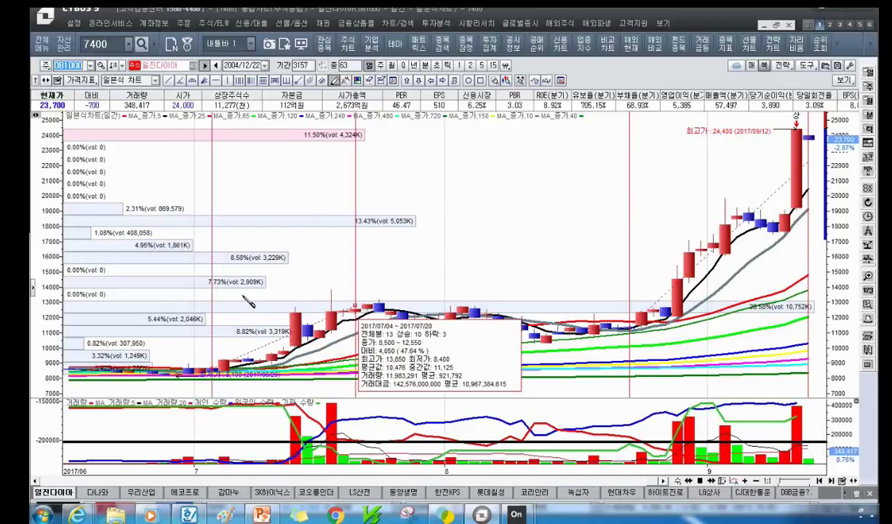
left_click(403, 304)
left_click_drag(402, 306, 440, 300)
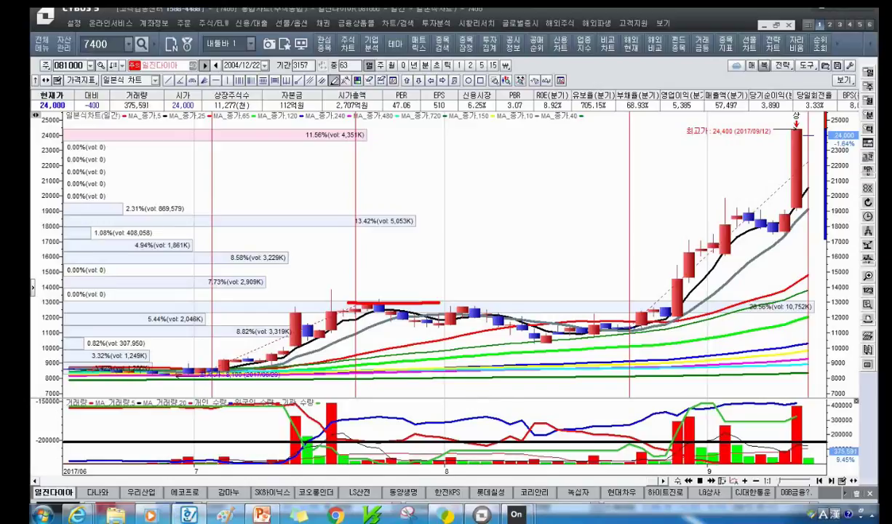
Switch to PowerPoint and go through the holdings tables on slides 5 and 7 to the section 2 title on slide 9.
left_click(262, 514)
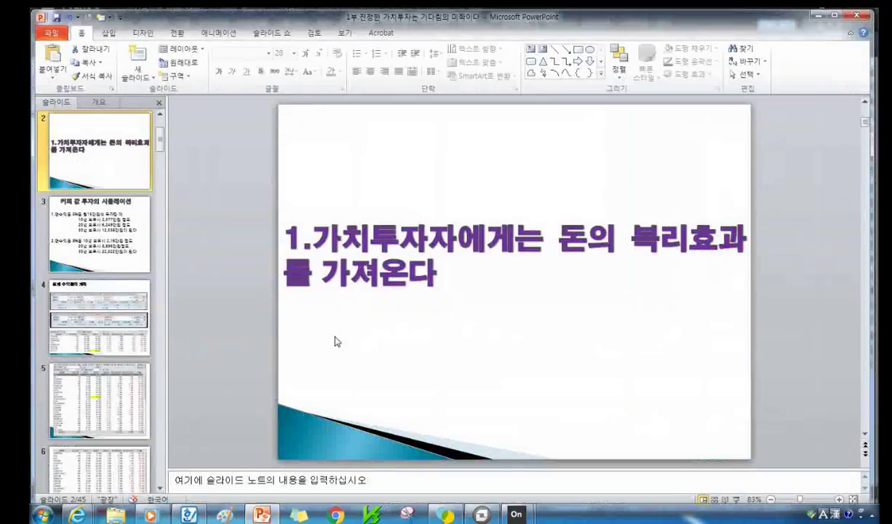
left_click(91, 390)
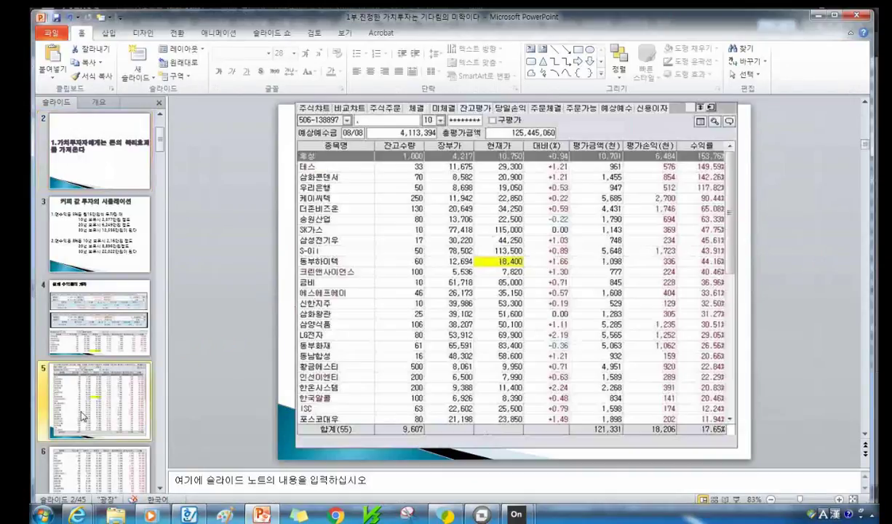
scroll(91, 389, "down", 2)
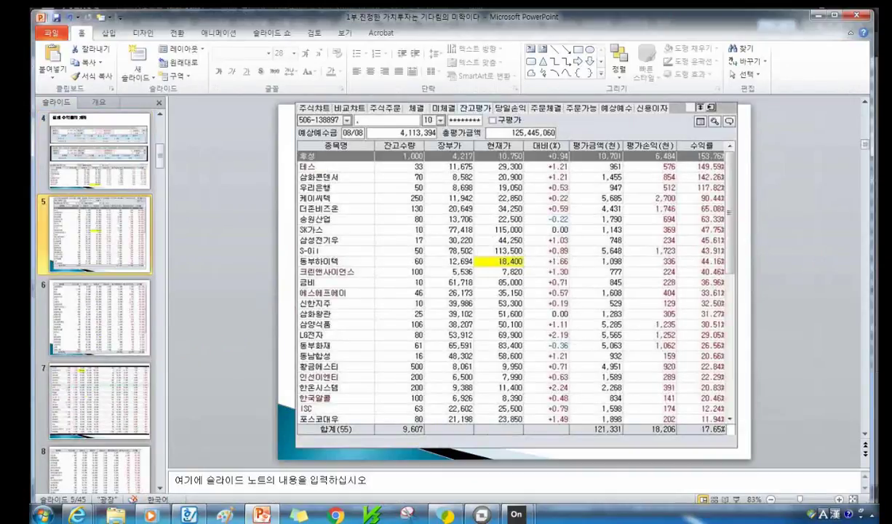
left_click(99, 377)
scroll(116, 331, "down", 2)
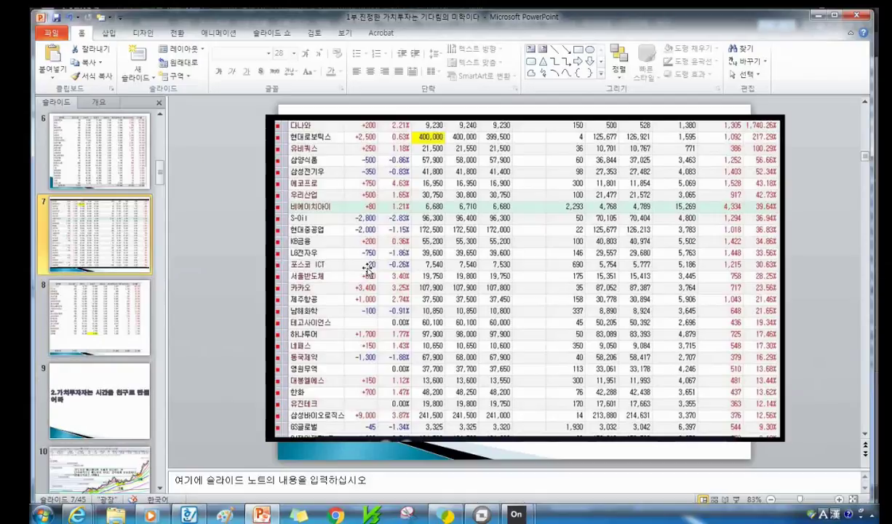
left_click(95, 397)
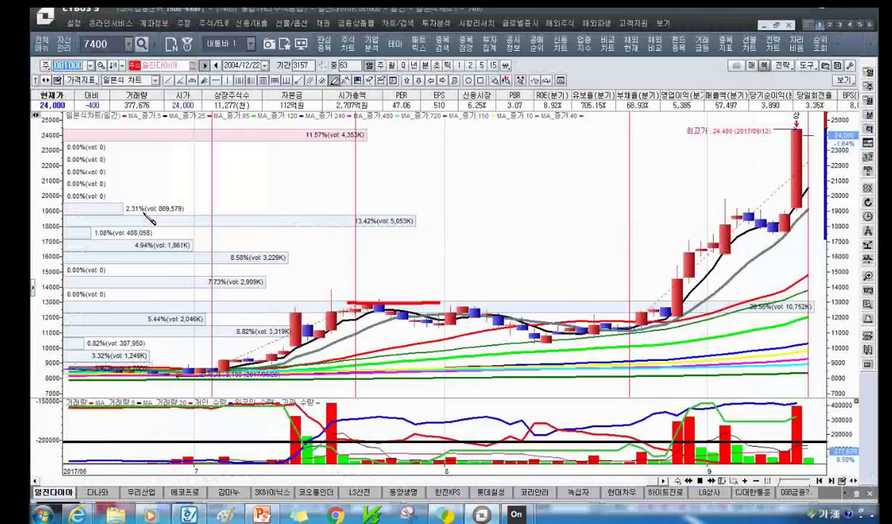
Switch to CYBOS 5, load the 수성 (084180) chart and widen its period back to mid-2014.
left_click(481, 514)
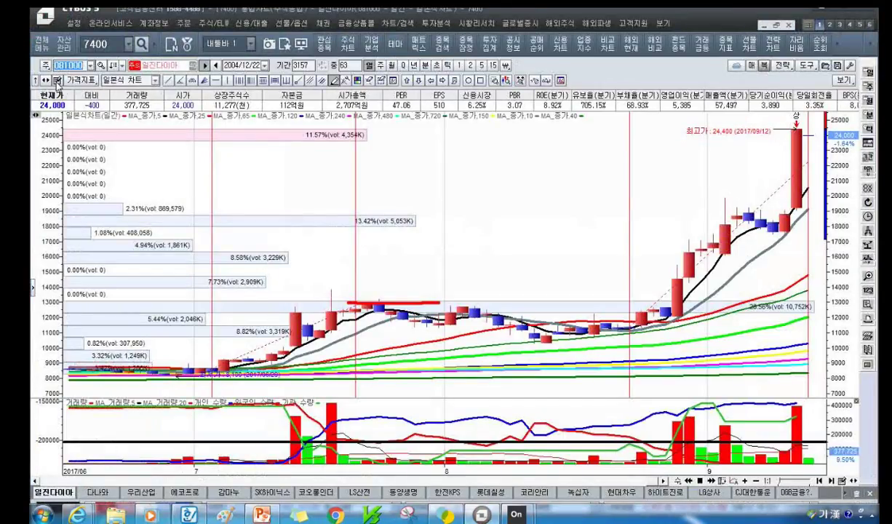
type("수성")
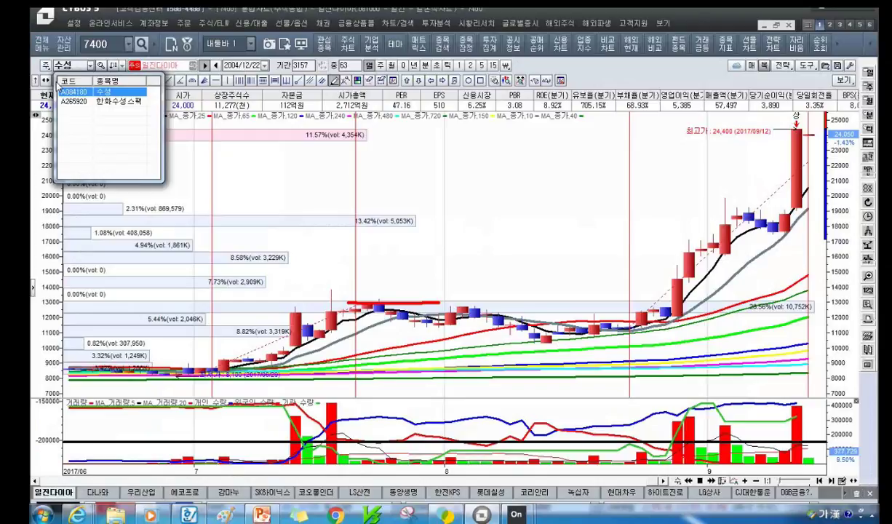
left_click(109, 93)
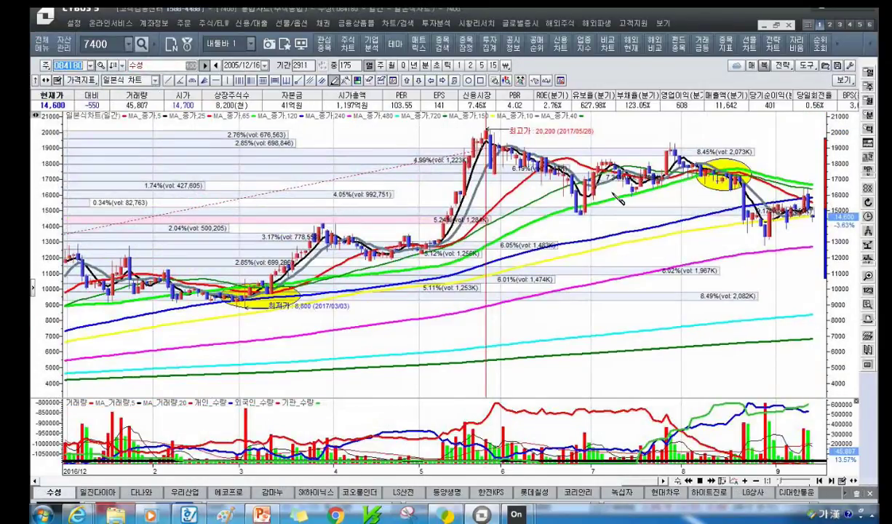
mouse_move(737, 180)
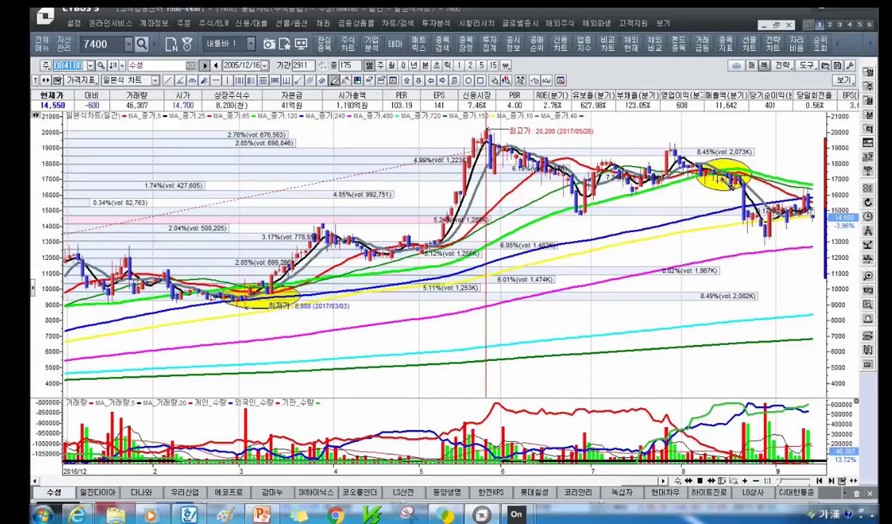
left_click(650, 234)
scroll(651, 233, "down", 5)
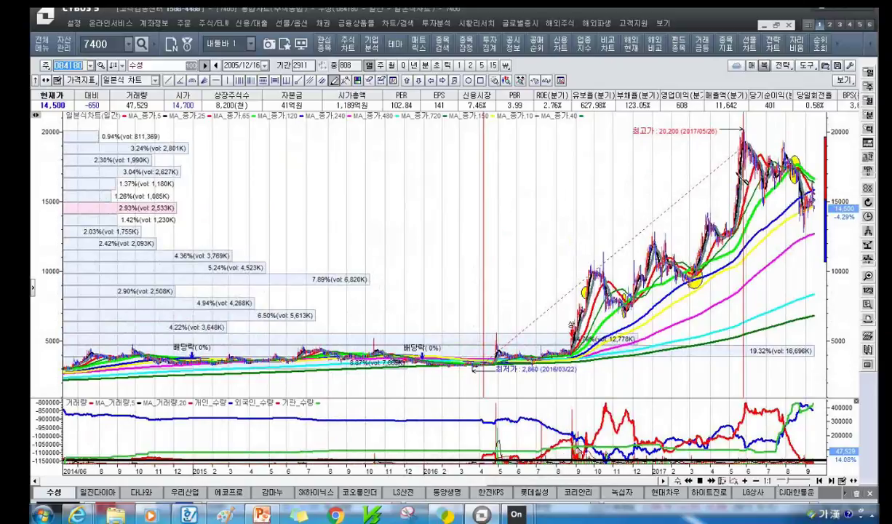
Add a 주가차트 구간분석 range from 2015/11/03 to 2017/05/25 on the 수성 chart and examine the trend over shorter and longer periods.
left_click(271, 80)
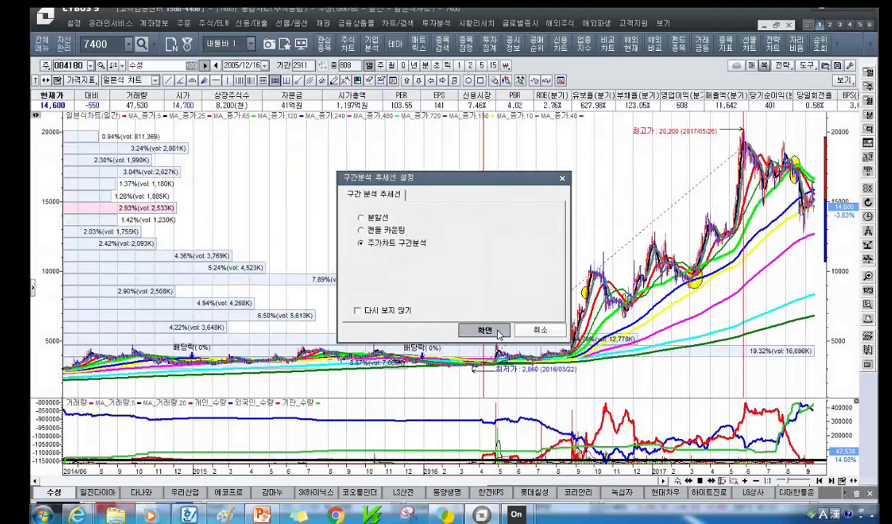
left_click(499, 330)
left_click_drag(397, 348, 740, 143)
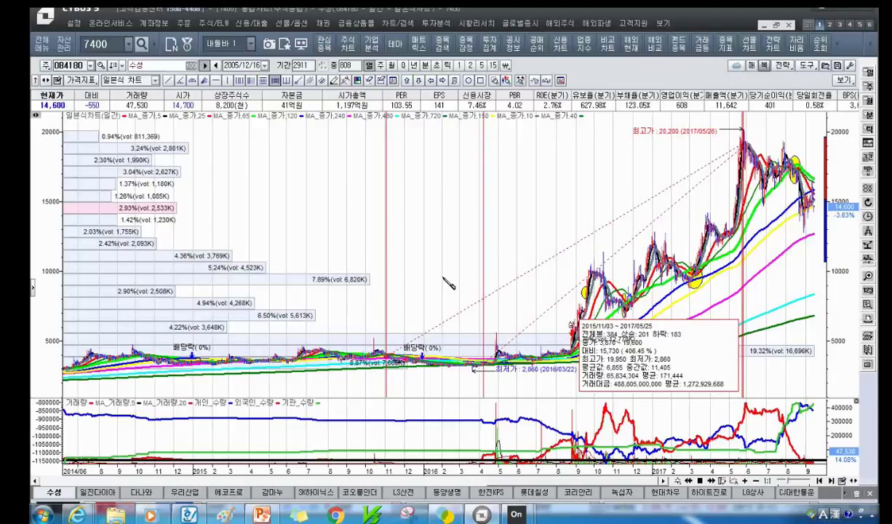
scroll(437, 277, "up", 5)
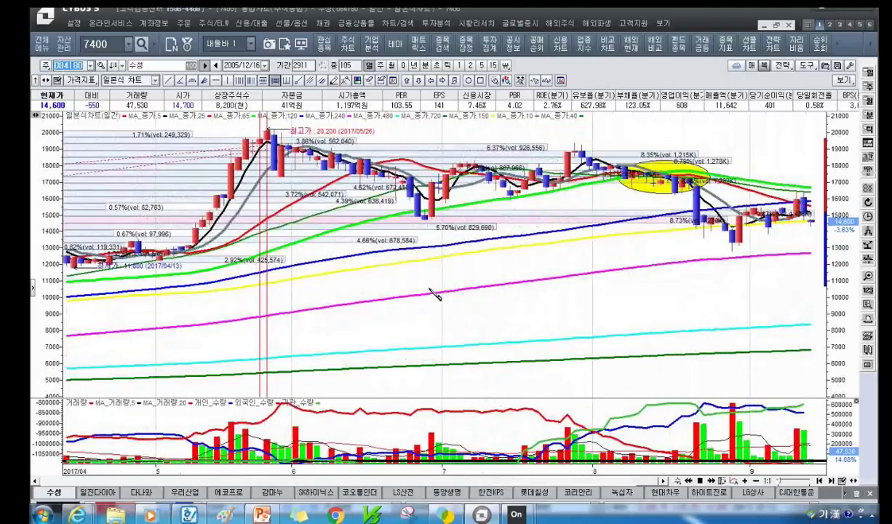
scroll(721, 200, "down", 3)
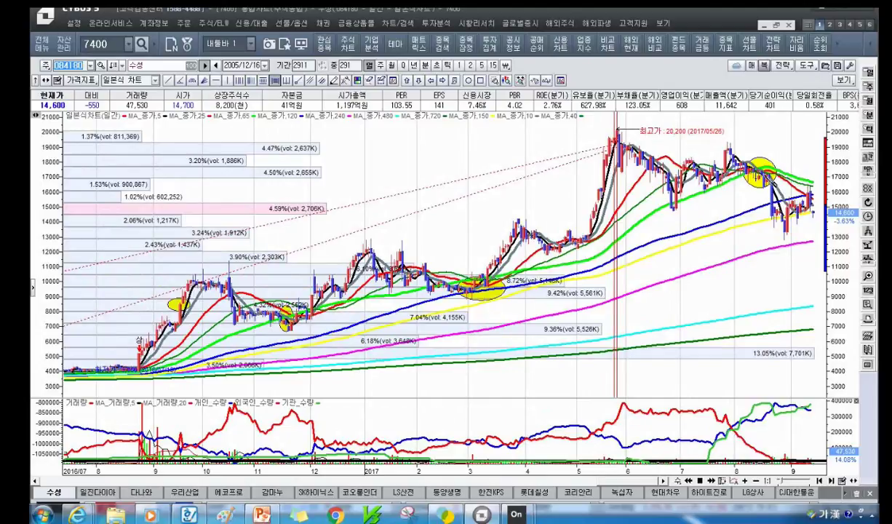
scroll(729, 176, "up", 2)
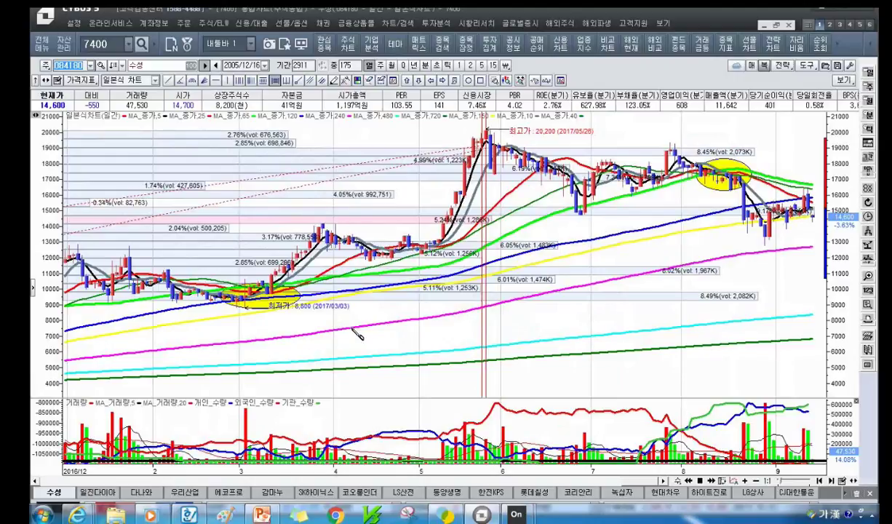
scroll(368, 331, "down", 3)
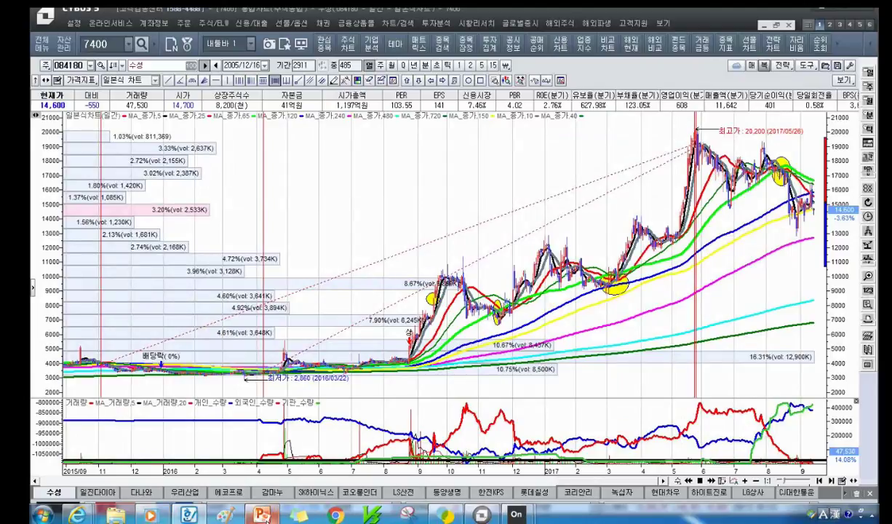
Switch to PowerPoint and present the section 2 title slide, 가치투자자는 시간을 친구로 만들어라.
left_click(262, 516)
key("Hangul")
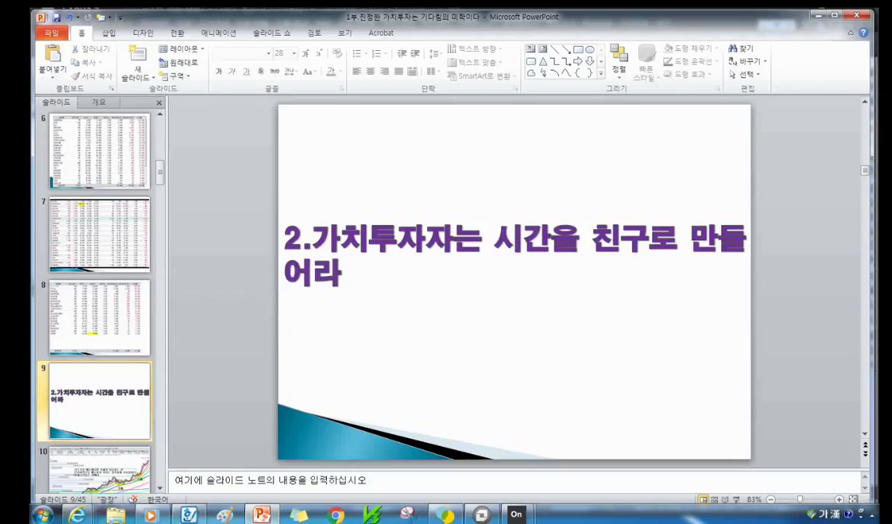
key("Hangul")
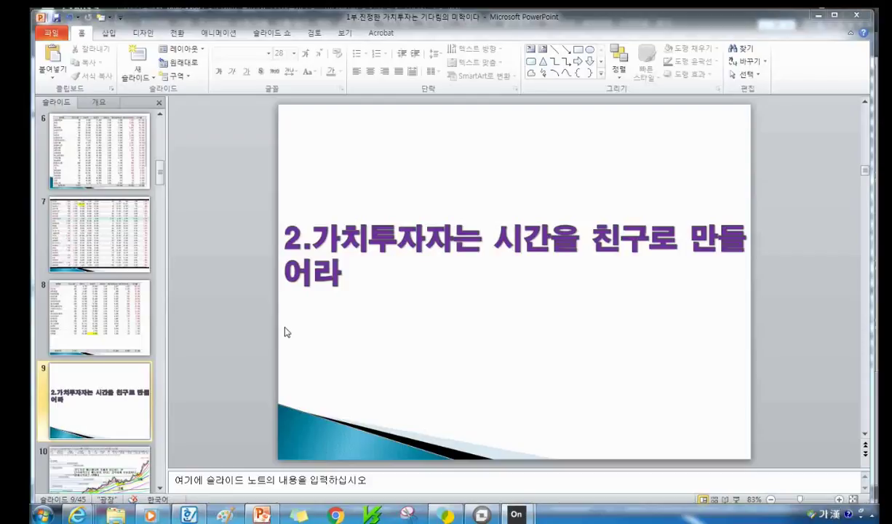
key("Hangul")
Switch to CYBOS 5, load the SK하이닉스 (000660) chart and narrow it to the period from December 2016.
key("alt+Tab")
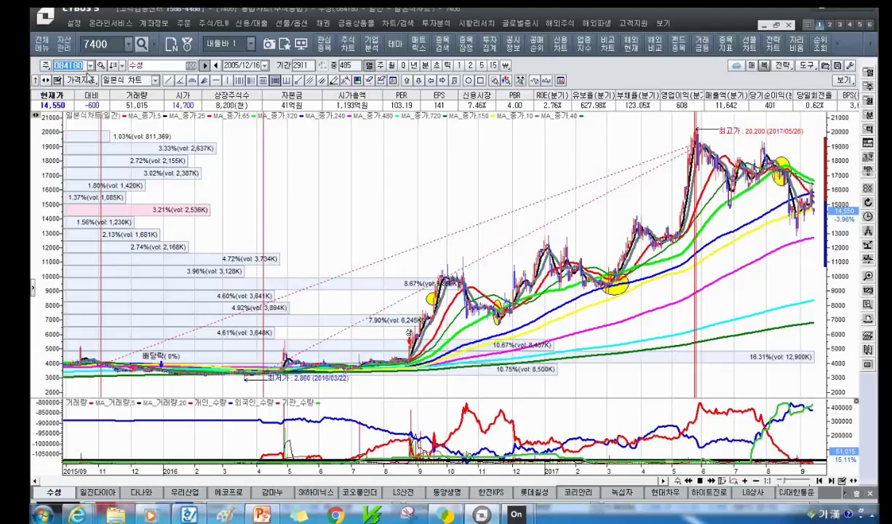
type("하이닉스")
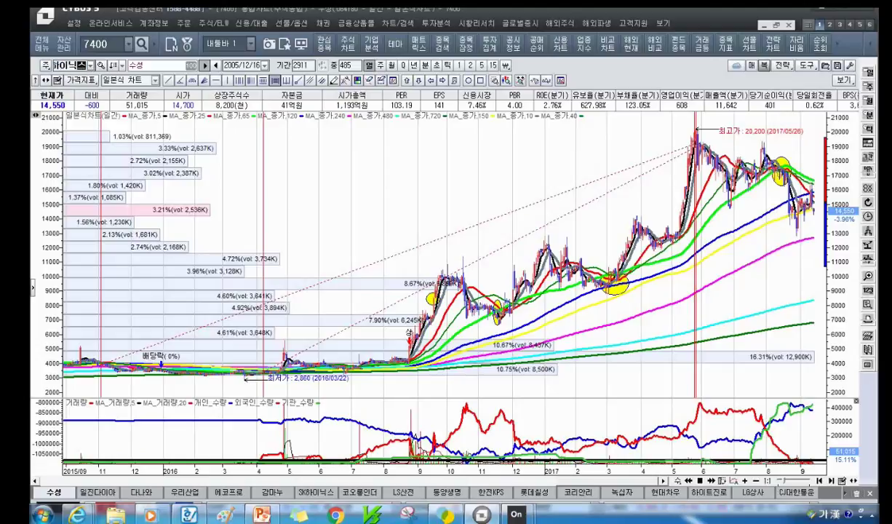
key("Return")
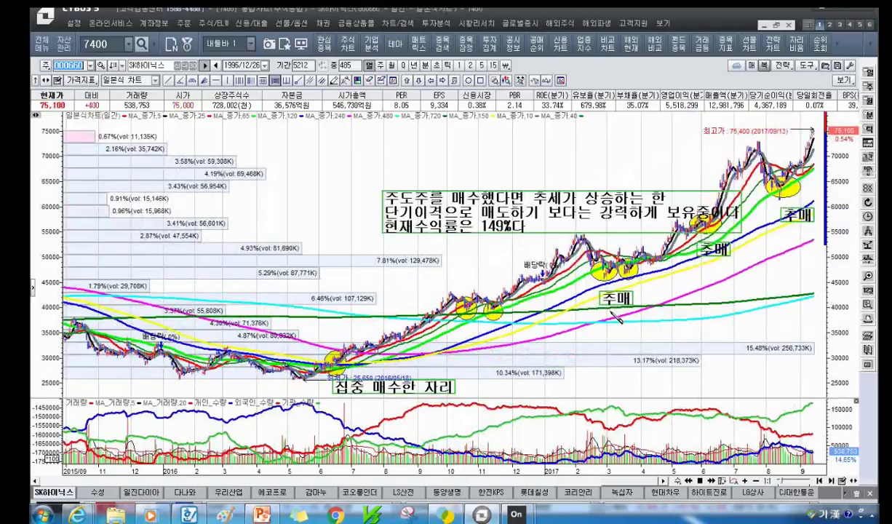
scroll(429, 255, "up", 2)
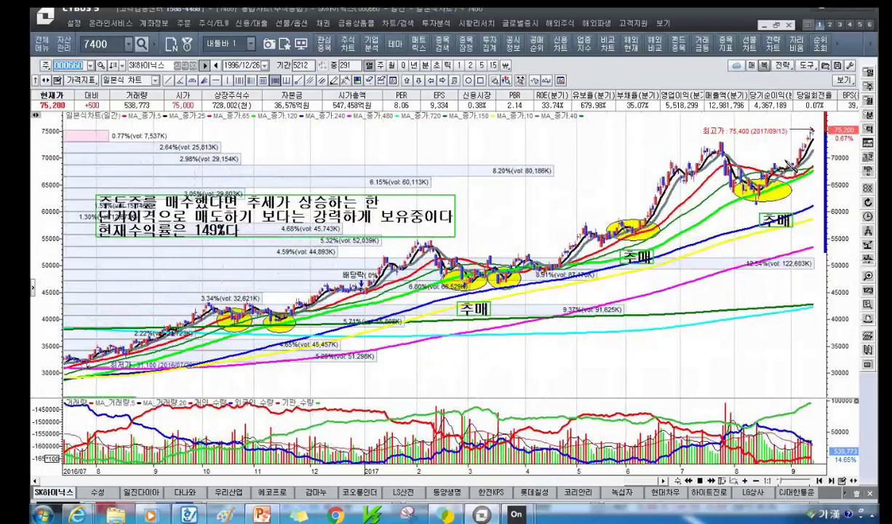
scroll(430, 255, "up", 2)
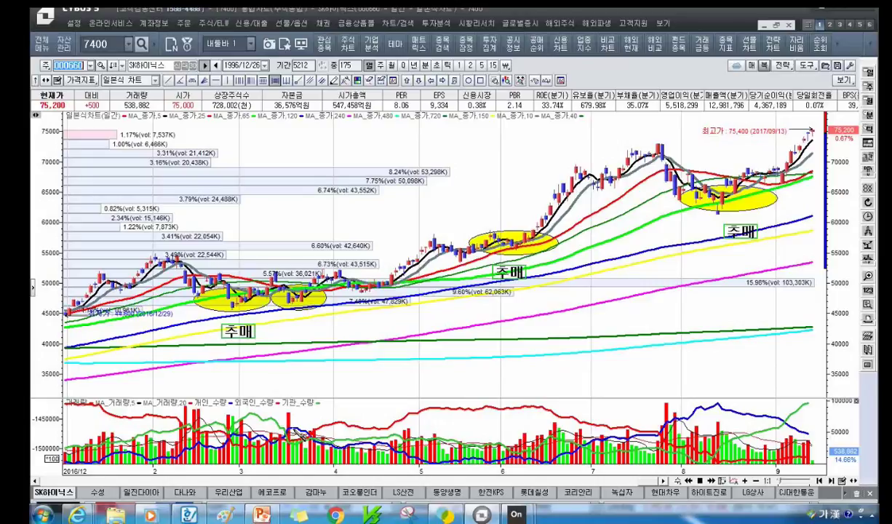
Switch to PowerPoint and show the holdings tables on slide 6 and slide 7 again.
left_click(261, 514)
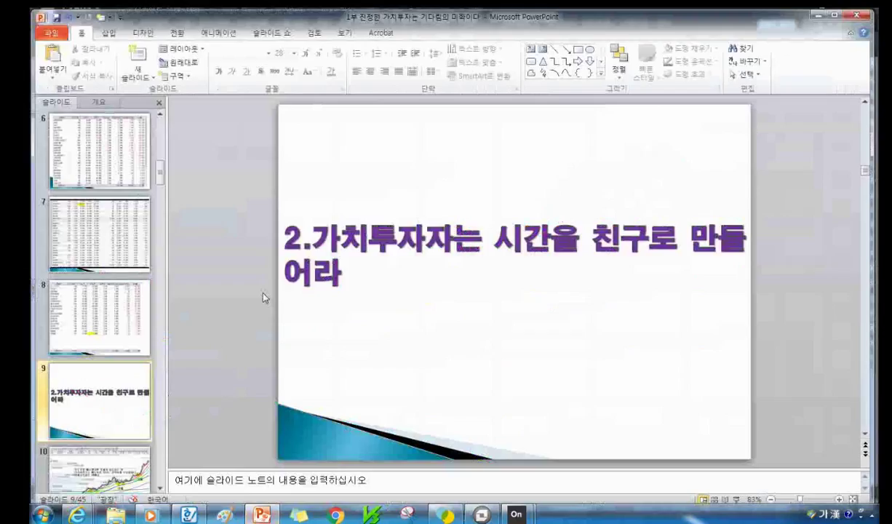
left_click(93, 166)
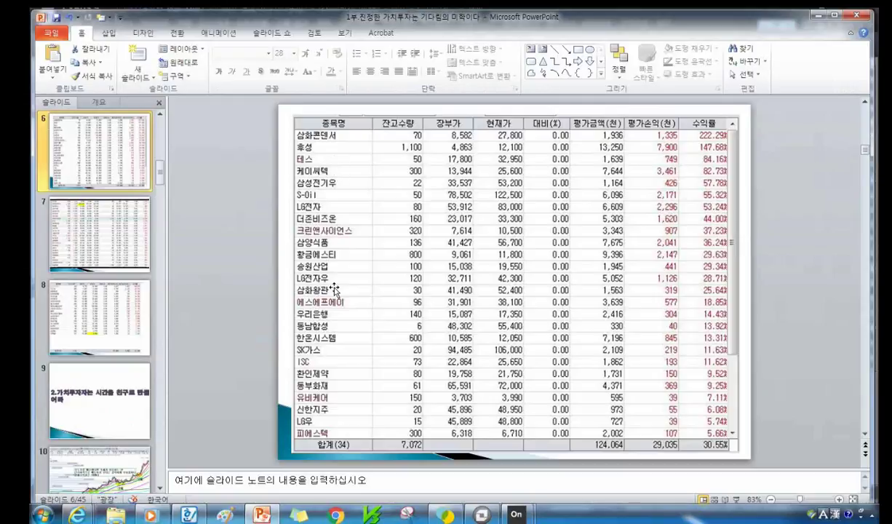
left_click(100, 234)
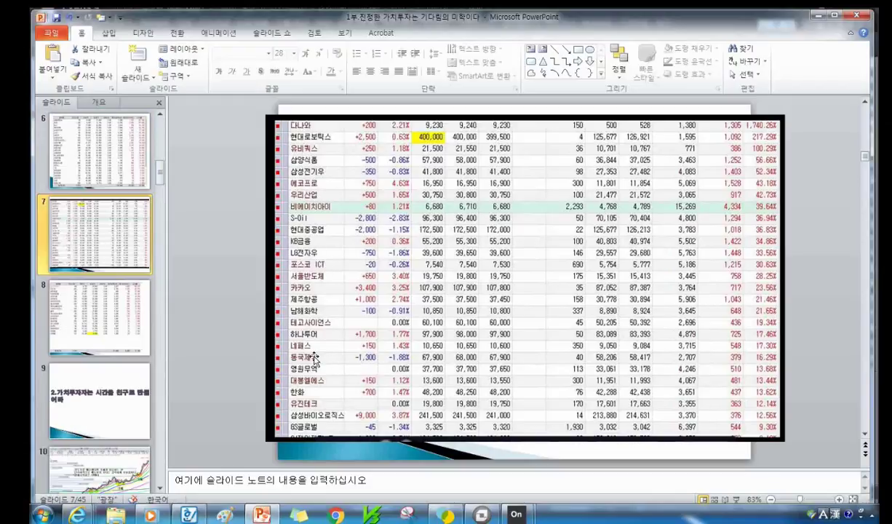
Show the holdings tables on slides 6 and 8 and return to slide 4, 실제 수익률의 계좌.
key("Up")
scroll(119, 168, "up", 2)
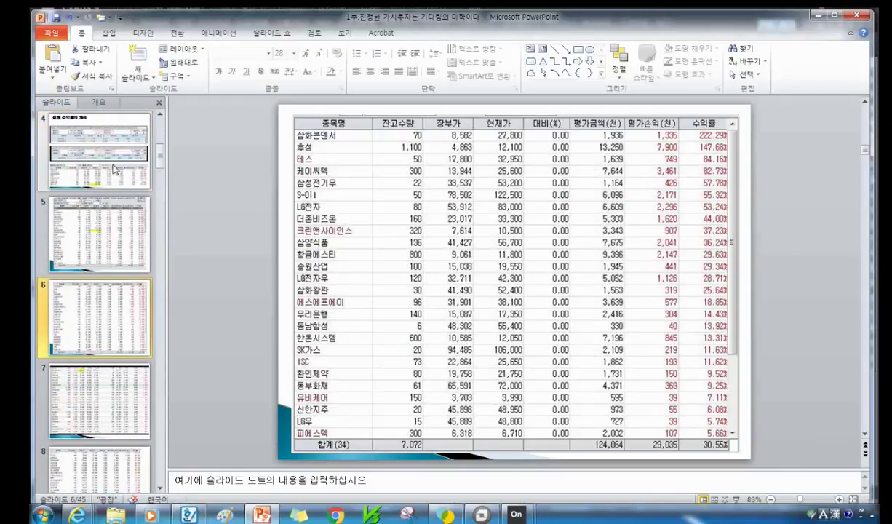
left_click(94, 172)
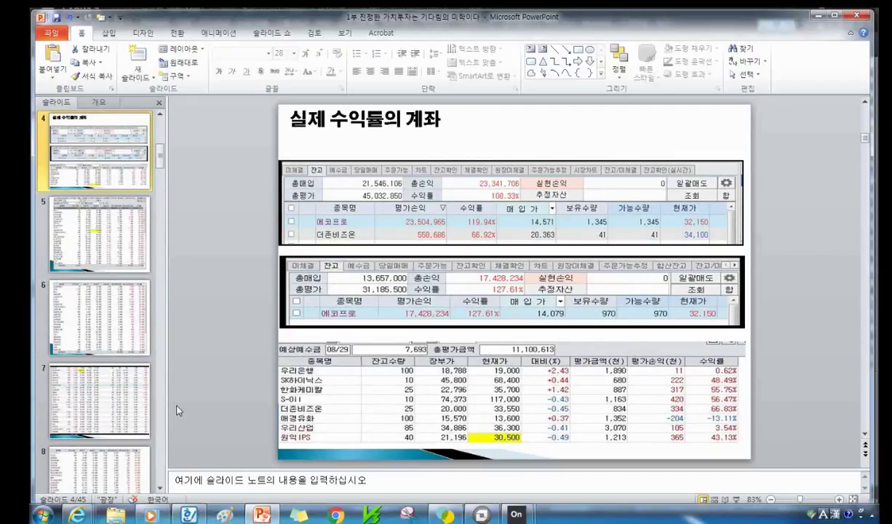
left_click(108, 447)
scroll(104, 416, "down", 1)
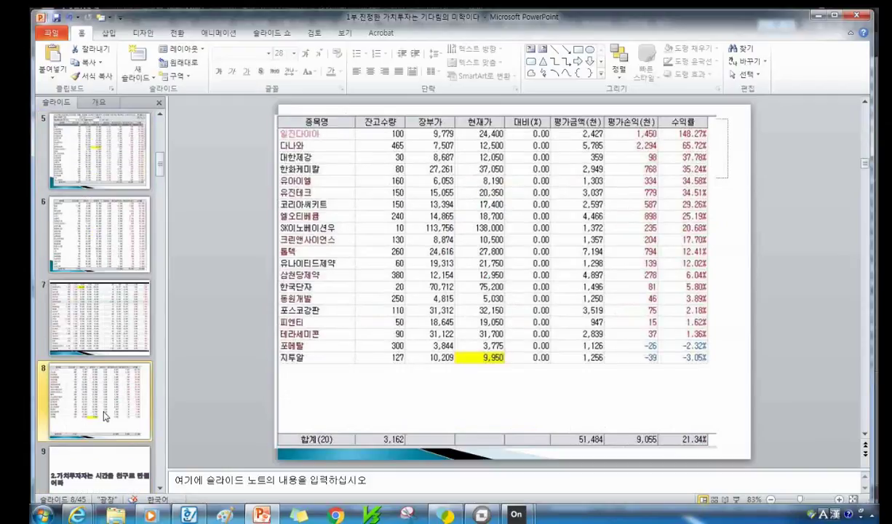
scroll(104, 416, "up", 2)
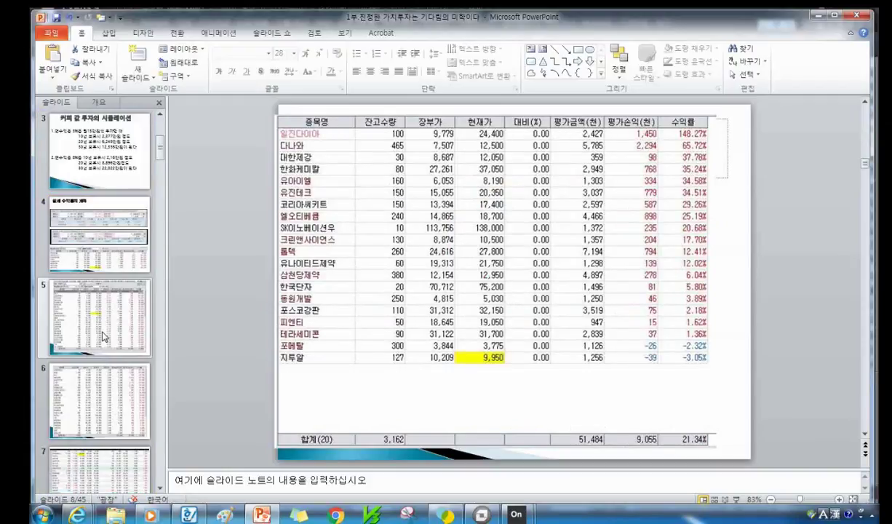
left_click(131, 262)
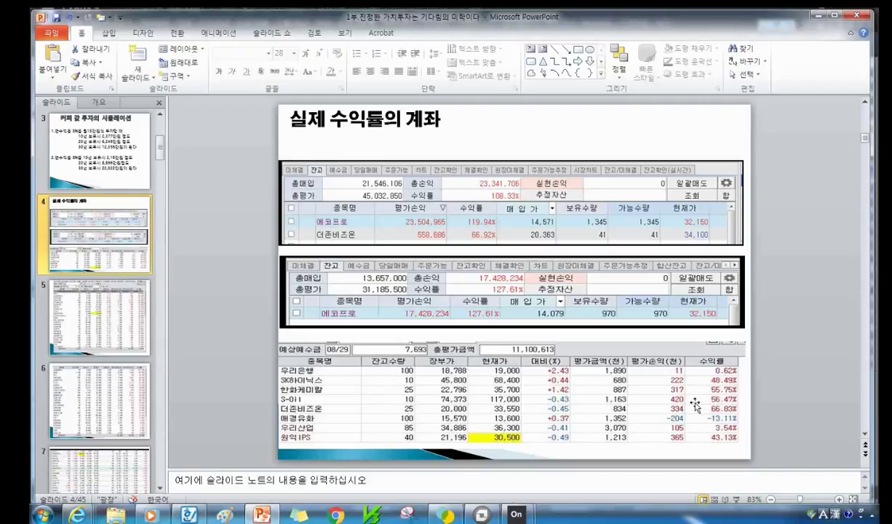
Switch to CYBOS 5 and widen the SK하이닉스 chart to the period from July 2016 to examine its rising trend.
left_click(289, 515)
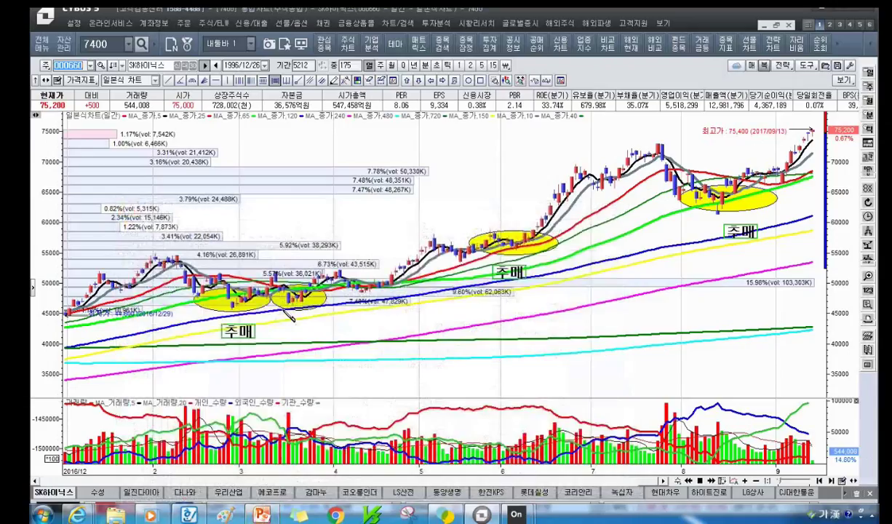
scroll(342, 316, "down", 5)
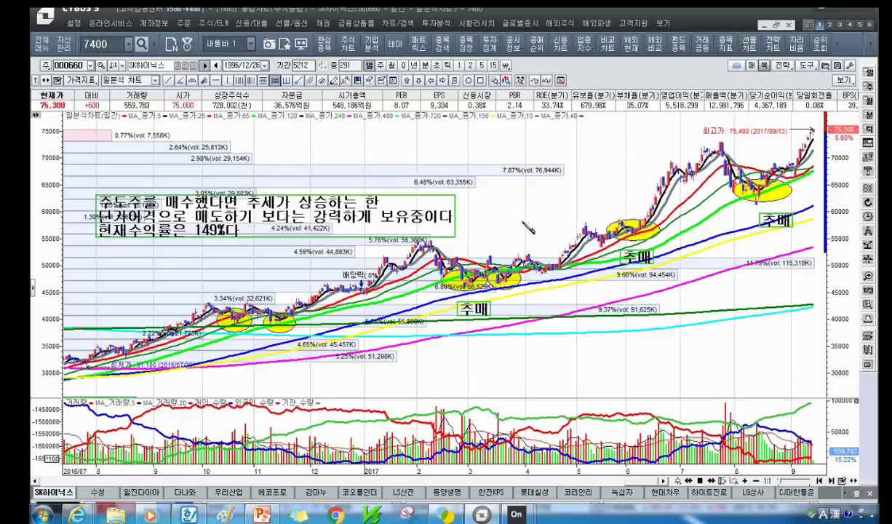
mouse_move(700, 176)
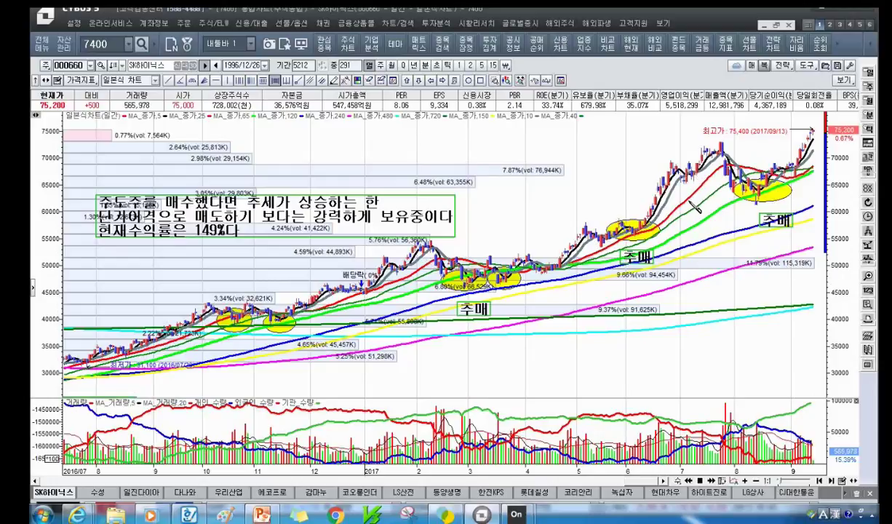
mouse_move(679, 212)
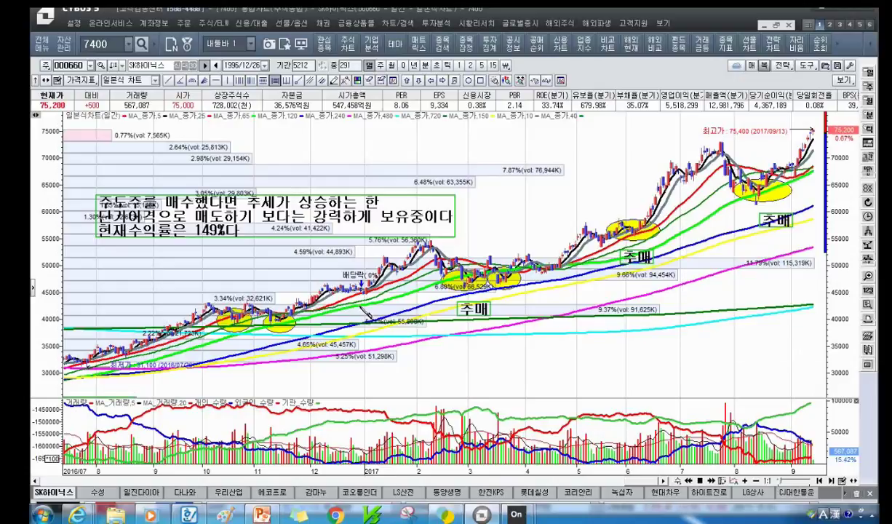
mouse_move(463, 313)
Load the 풍산 (103140) chart and widen it to the period from September 2015.
left_click(76, 66)
type("풍산")
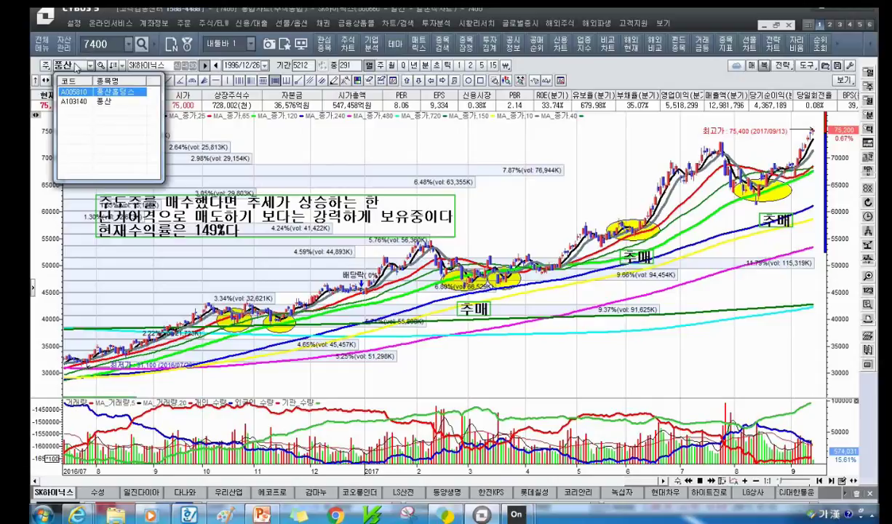
left_click(104, 103)
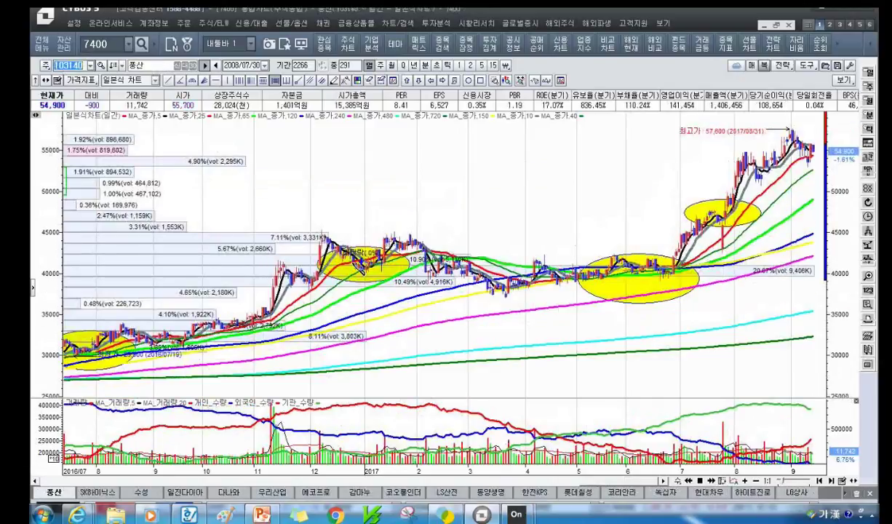
scroll(649, 194, "down", 3)
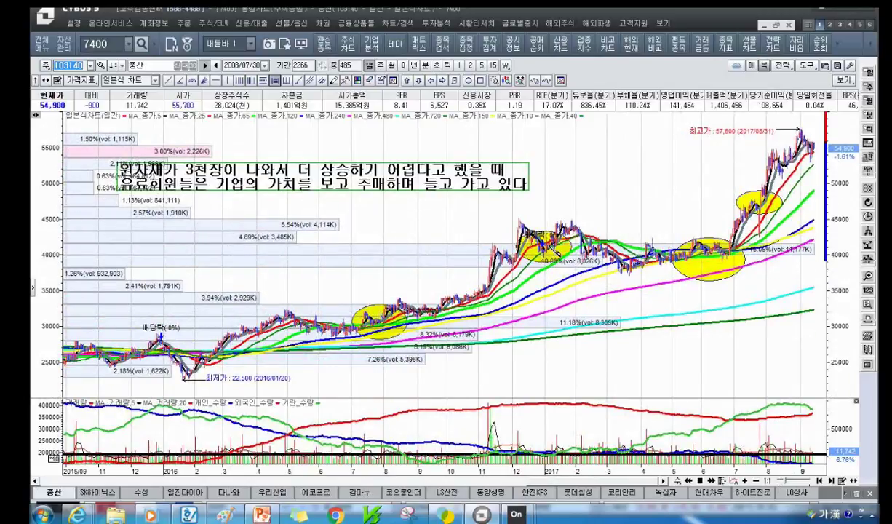
mouse_move(553, 247)
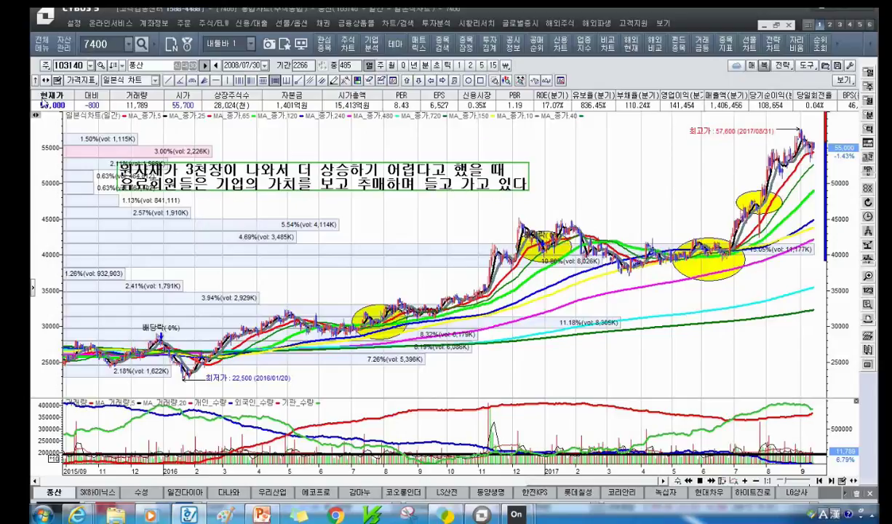
Load the SK하이닉스 (000660) chart again and examine its uptrend from September 2015 up to the latest high.
left_click(59, 66)
type("하이")
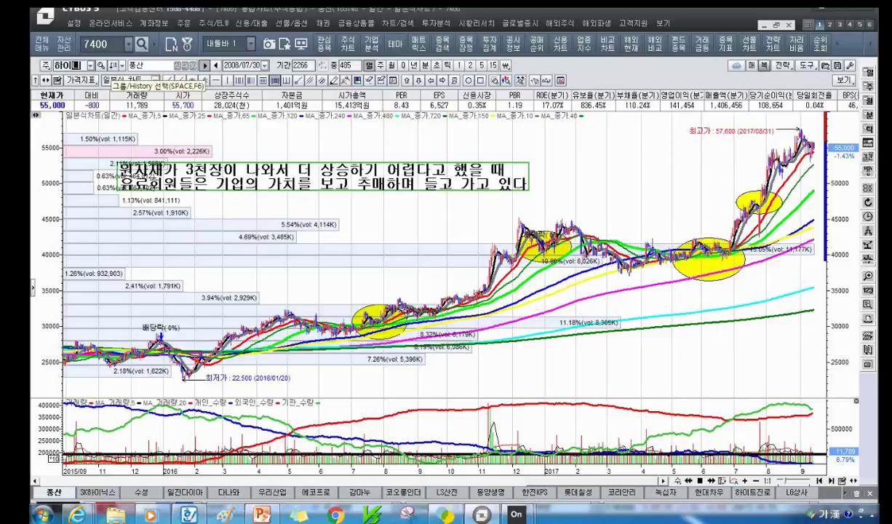
type("닉스")
key("Return")
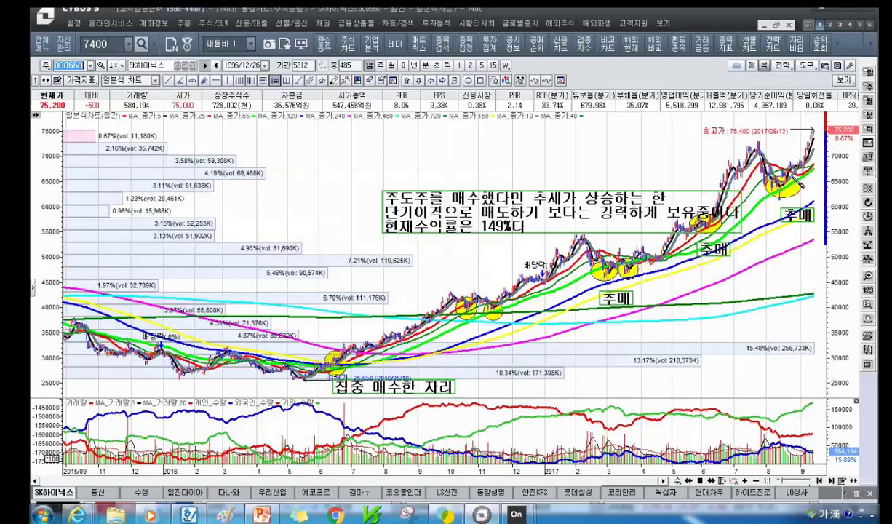
left_click(803, 175)
left_click(757, 170)
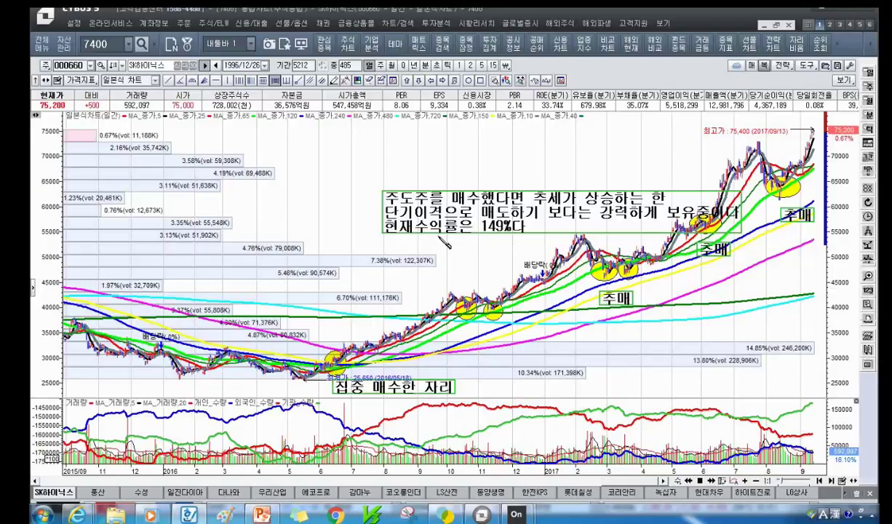
Load the 삼화콘덴서 (001820) chart and narrow it to the period from April 2017.
left_click(80, 67)
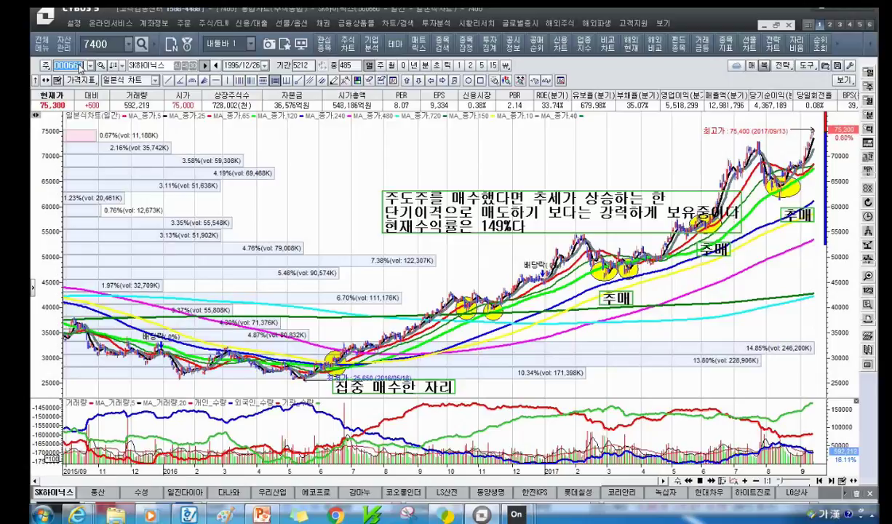
type("실")
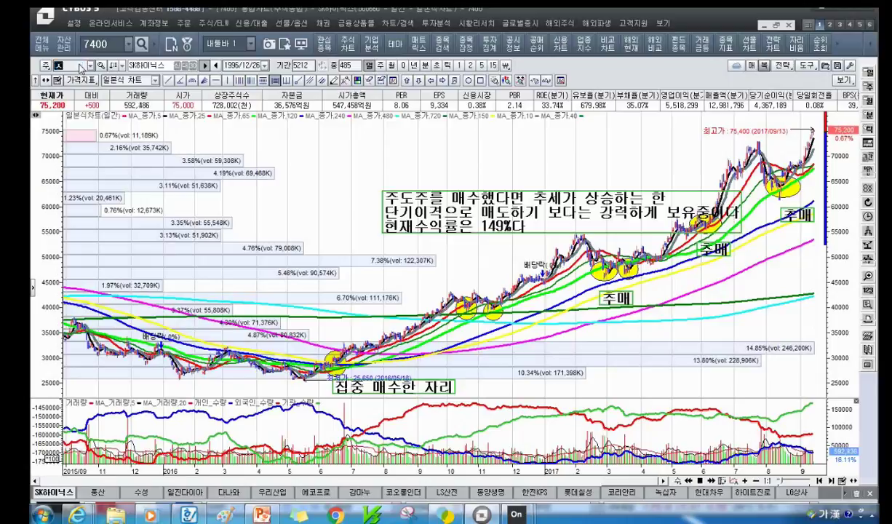
type("화콘덴")
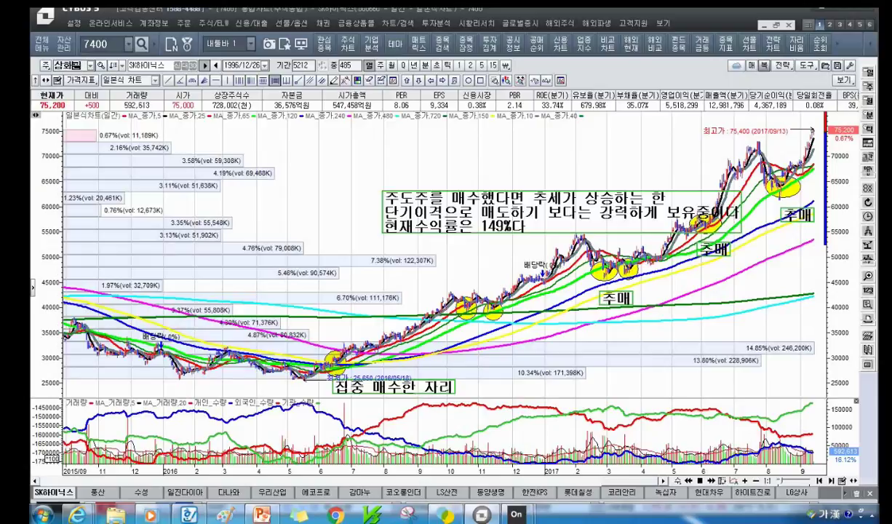
type("서")
key("Return")
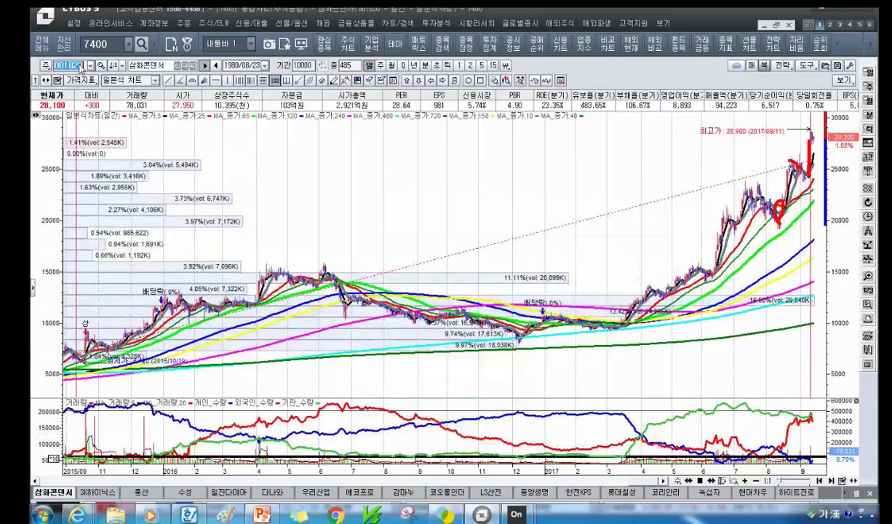
scroll(500, 211, "up", 5)
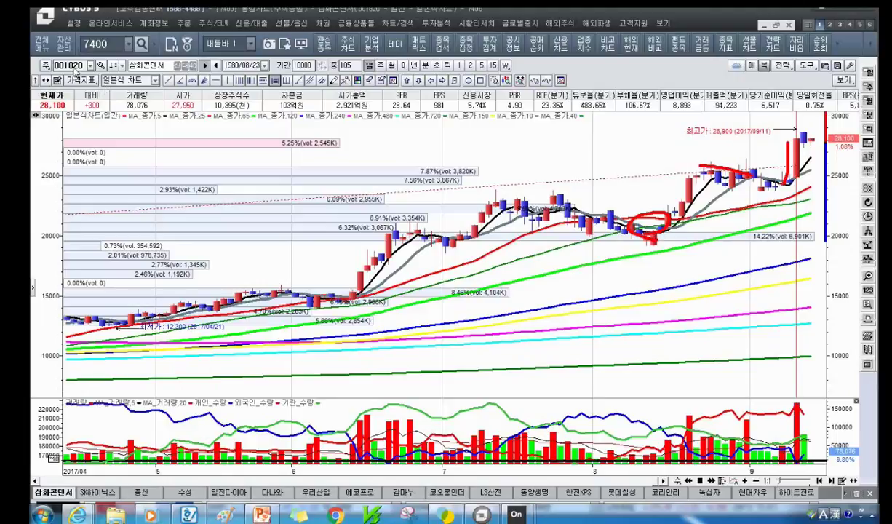
Load the 피엔티 (137400) chart from June 2017 and circle the early-August candle before the first yellow ellipse in red freehand.
left_click(74, 67)
key("Hangul")
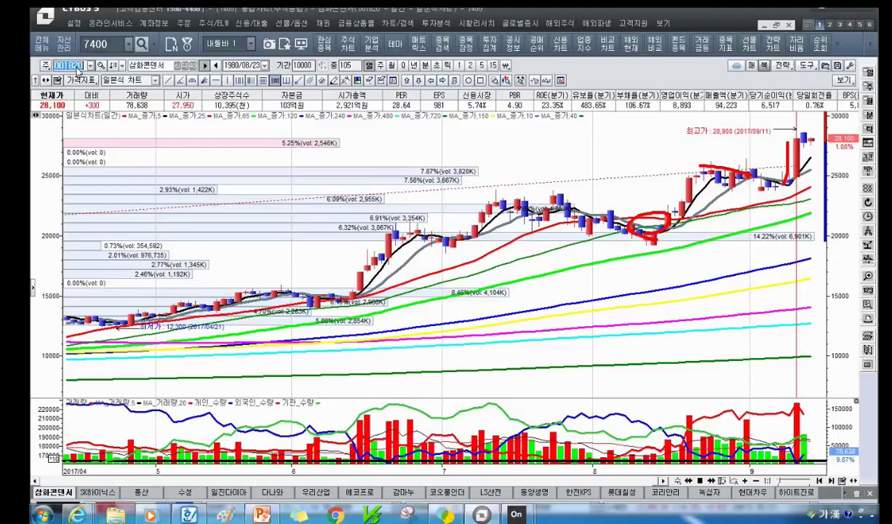
type("피엔티")
key("Return")
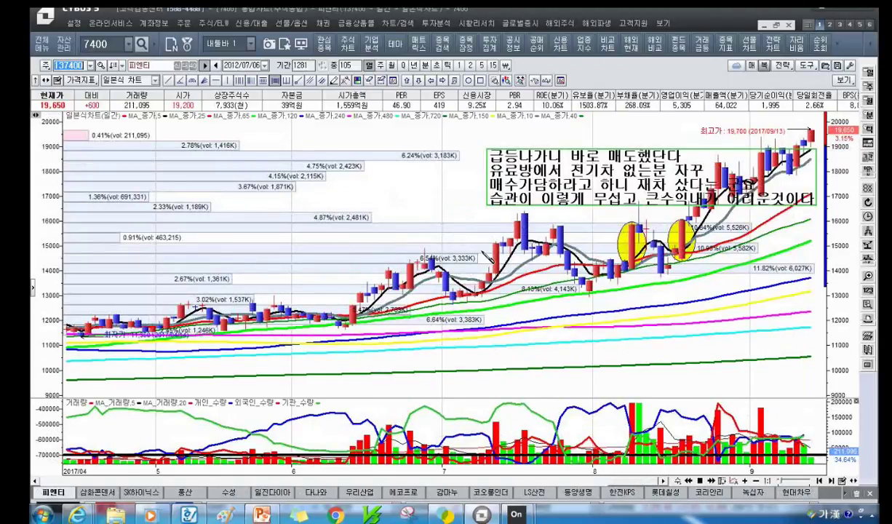
scroll(513, 262, "up", 3)
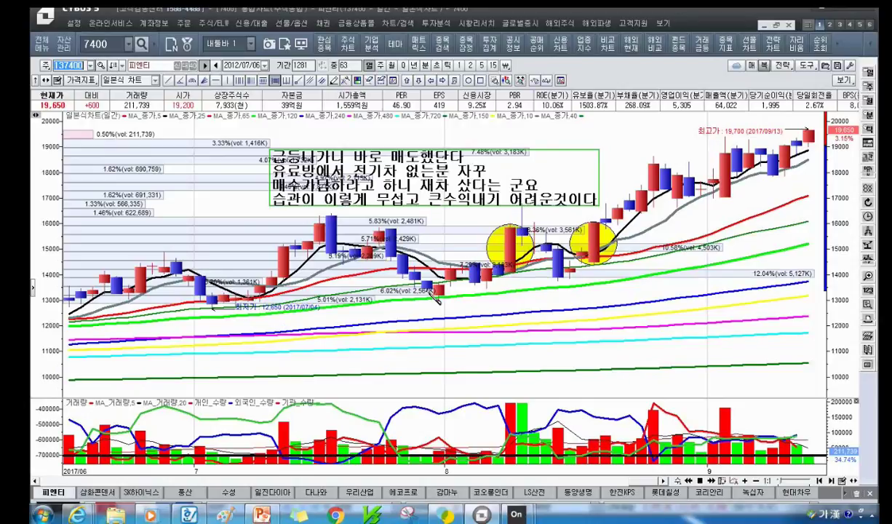
mouse_move(498, 288)
left_click_drag(487, 264, 489, 268)
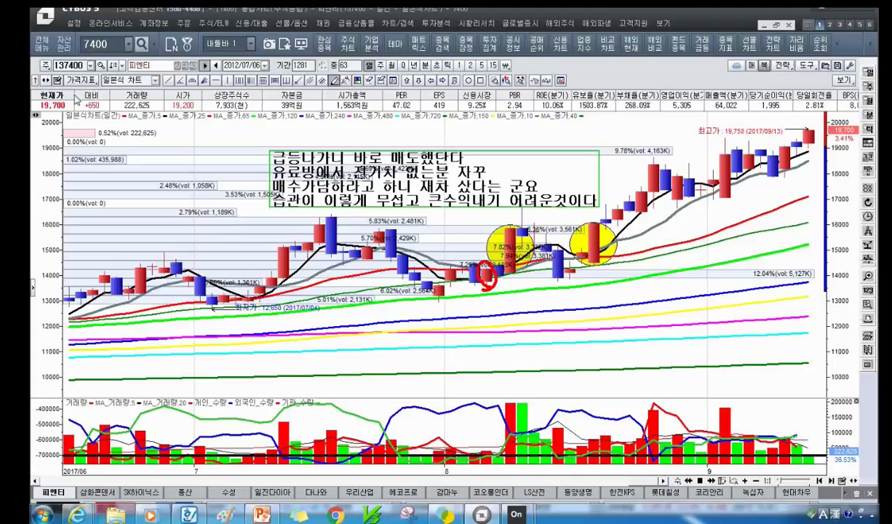
Load the 심텍 (222800) chart and examine the price turn in early August 2017.
left_click(67, 66)
type("실텔")
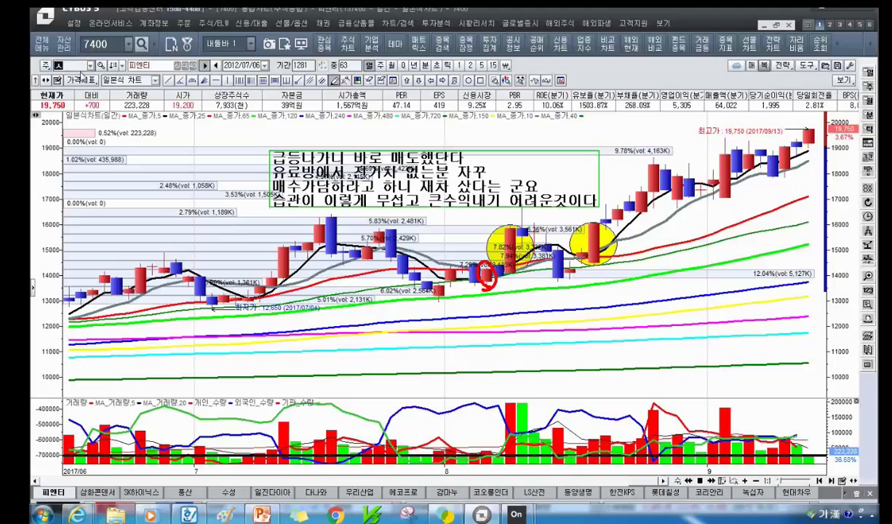
key("BackSpace")
type("텍")
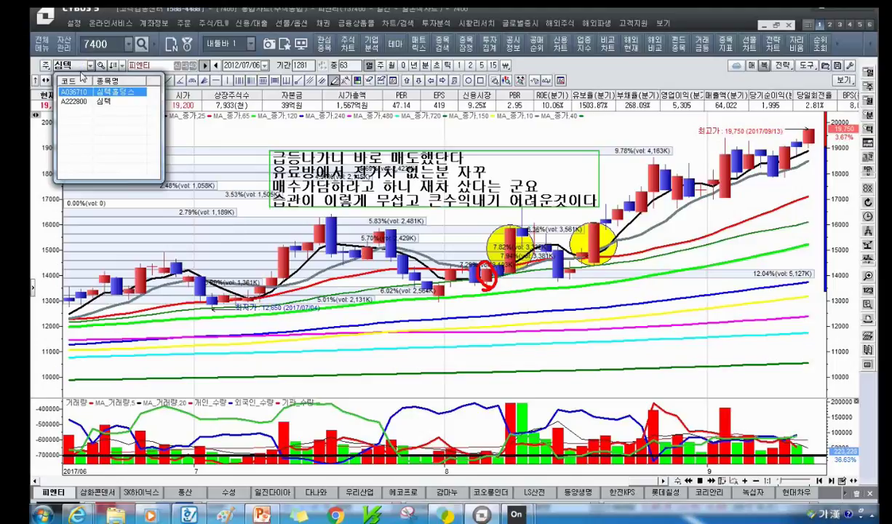
left_click(126, 104)
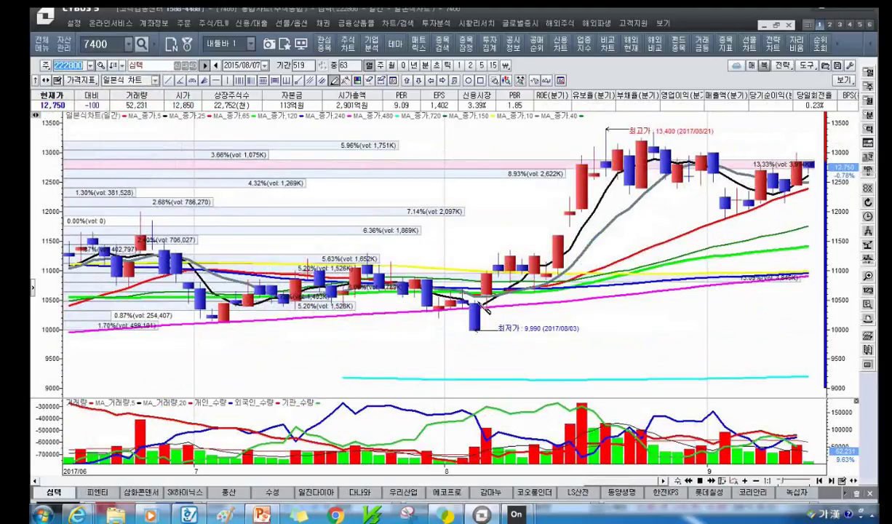
mouse_move(489, 294)
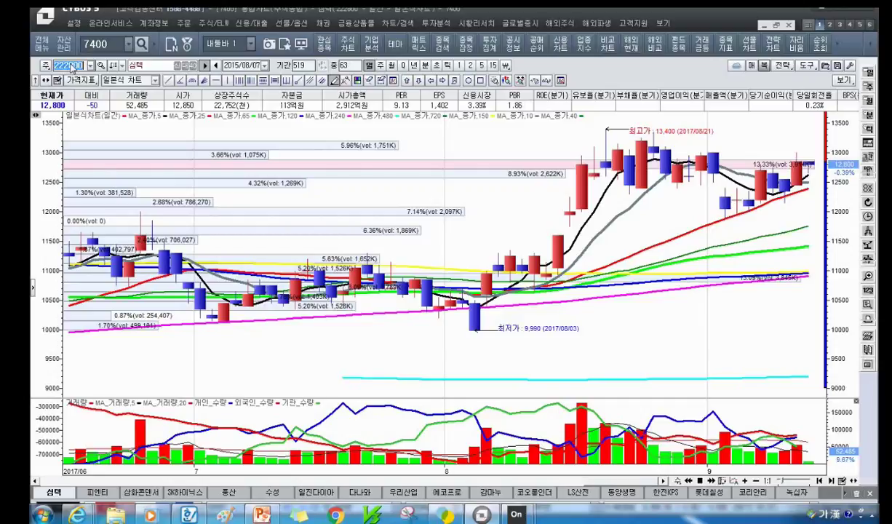
Load the 우리산업 (215360) chart and widen it to the period from July 2016.
type("우리")
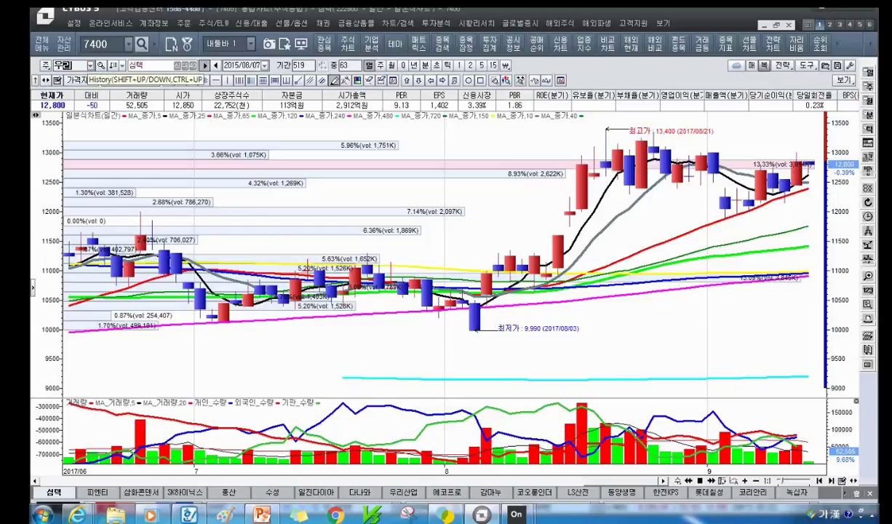
type("산업")
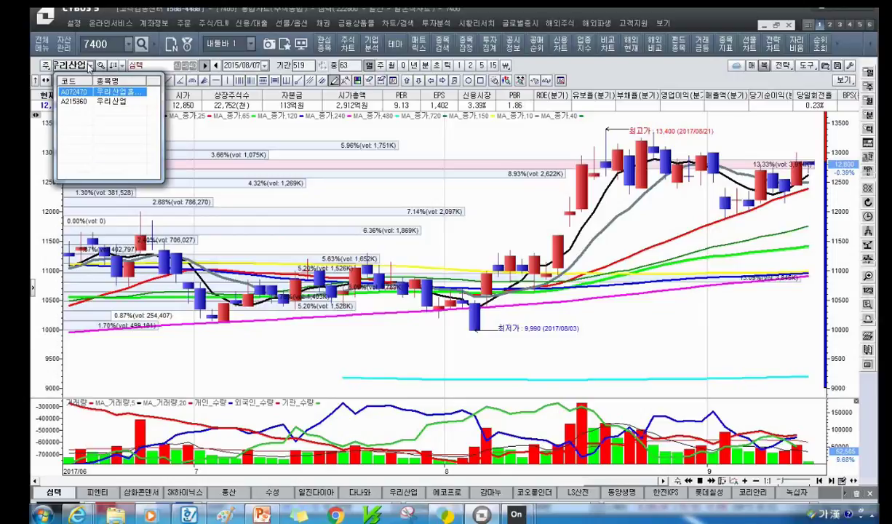
left_click(120, 102)
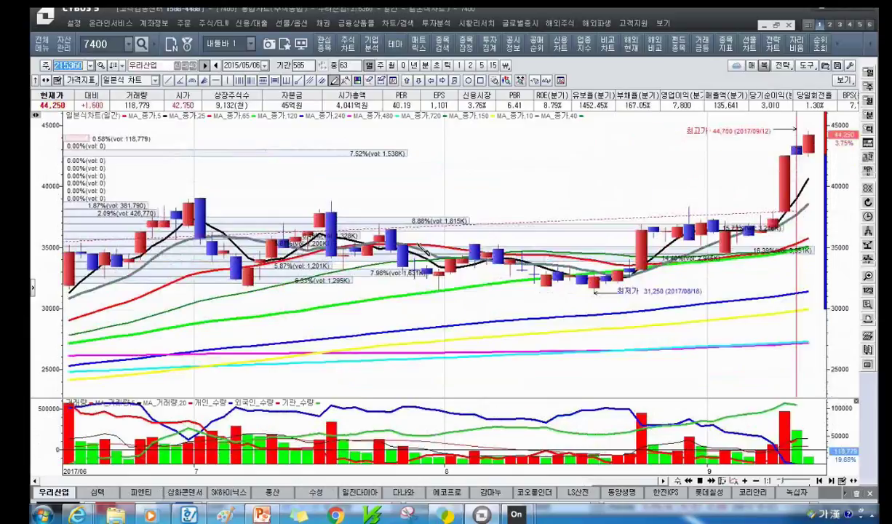
scroll(783, 181, "down", 3)
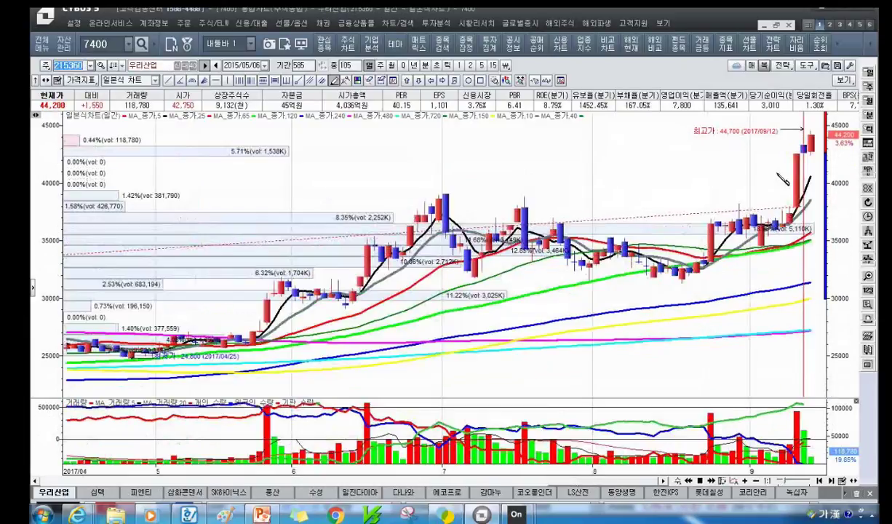
scroll(784, 161, "down", 3)
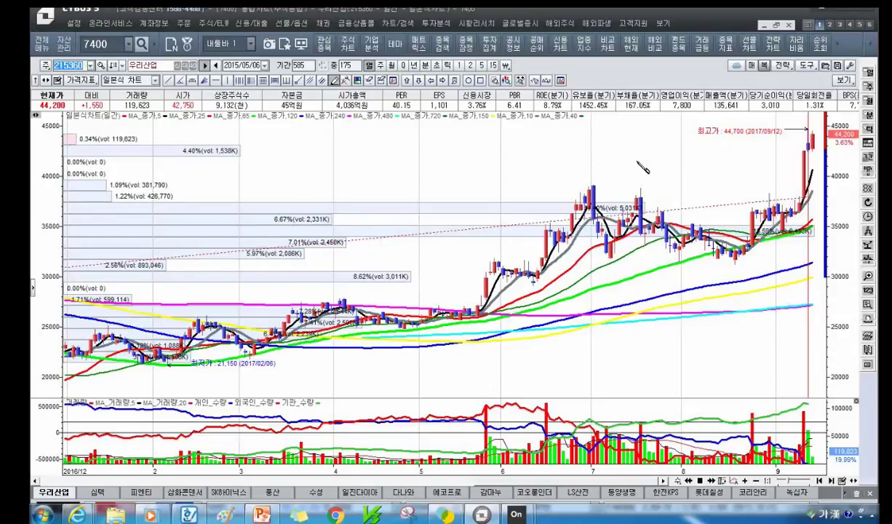
scroll(643, 169, "down", 3)
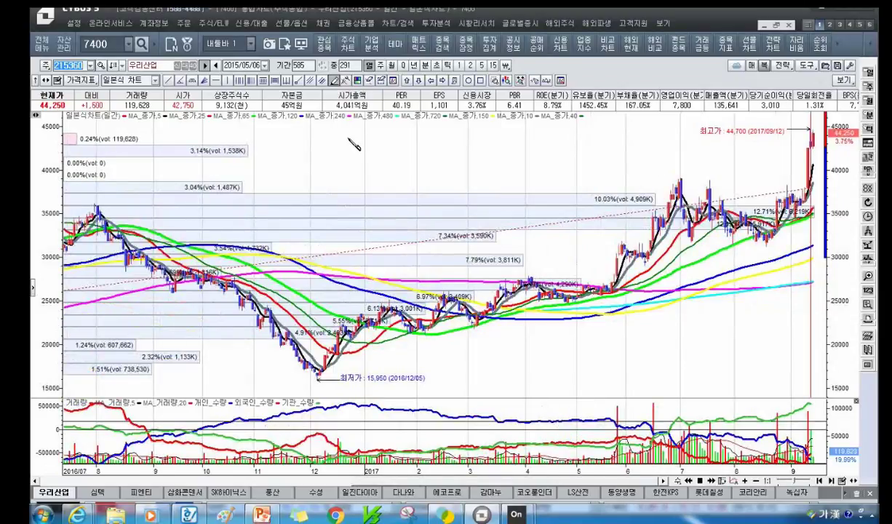
Load the 원익IPS (240810) chart and widen it to the period from May 2016.
type("셀")
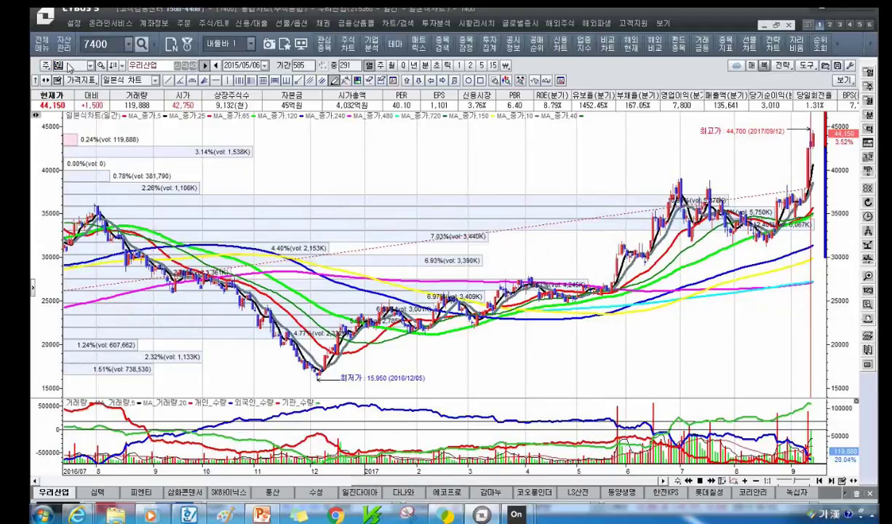
type("익")
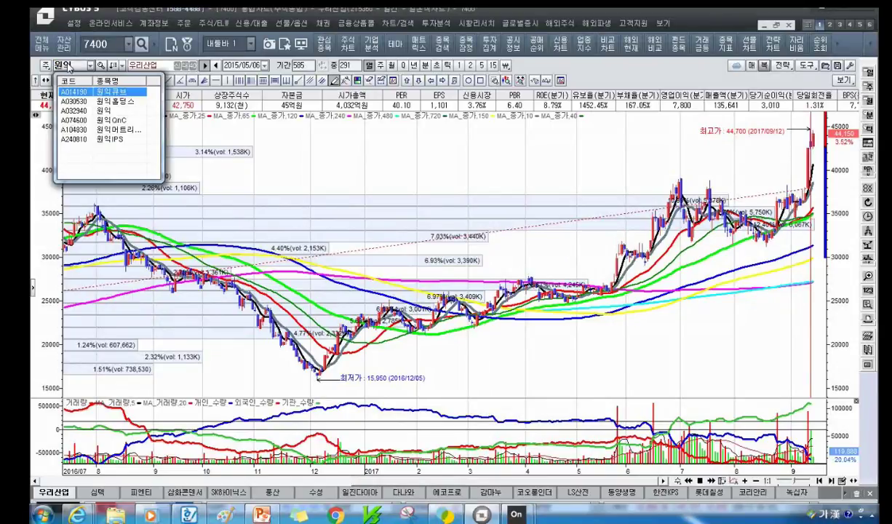
left_click(110, 138)
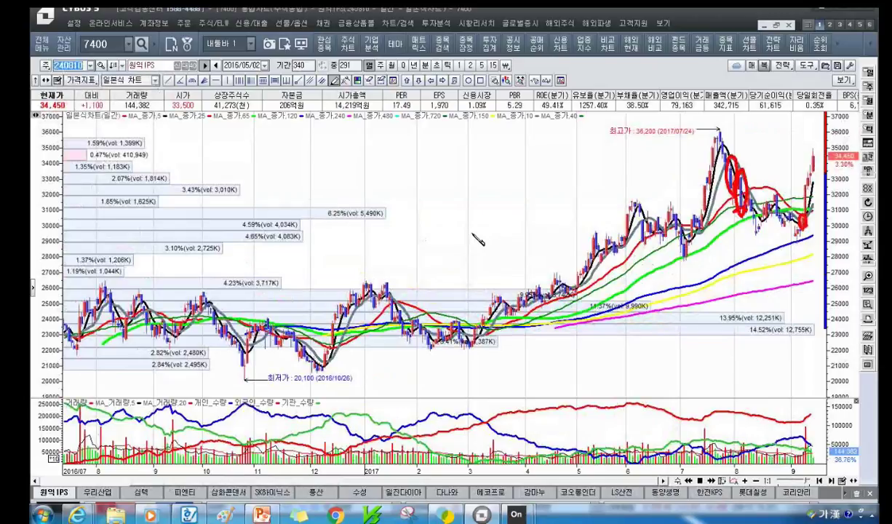
scroll(690, 215, "up", 5)
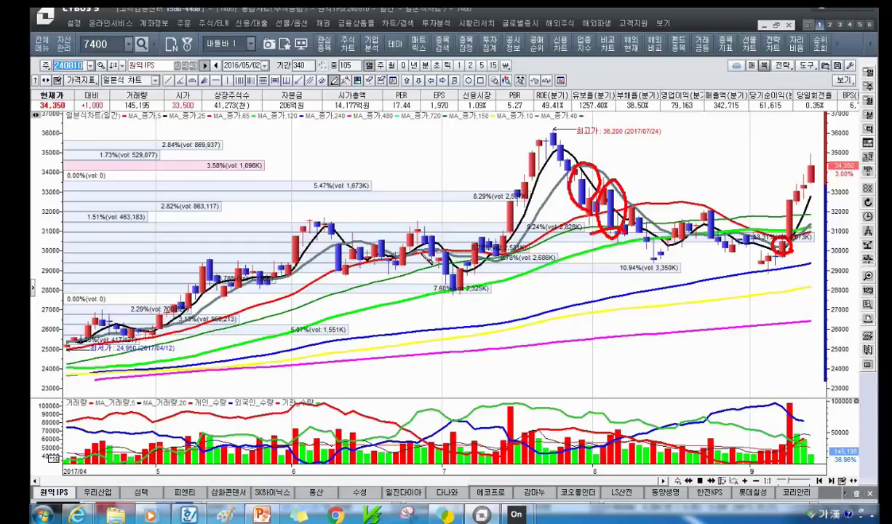
scroll(615, 280, "down", 3)
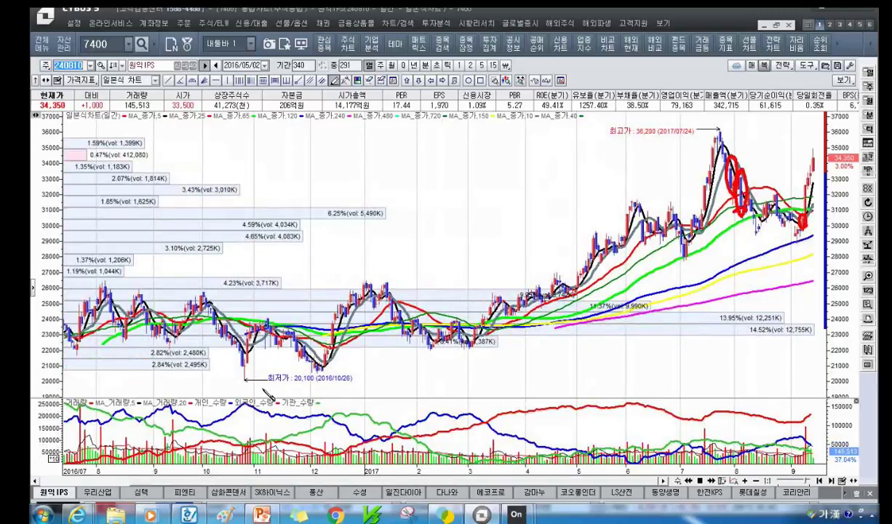
scroll(416, 313, "down", 1)
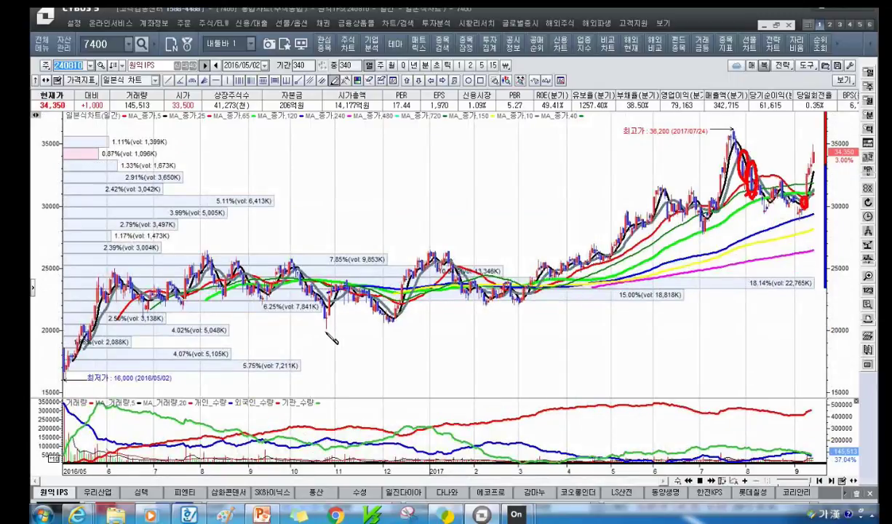
Mark the late-October 2016 low with a yellow ellipse and draw a flat horizontal line along the earlier highs near 26,000.
left_click(470, 80)
left_click_drag(307, 296, 341, 328)
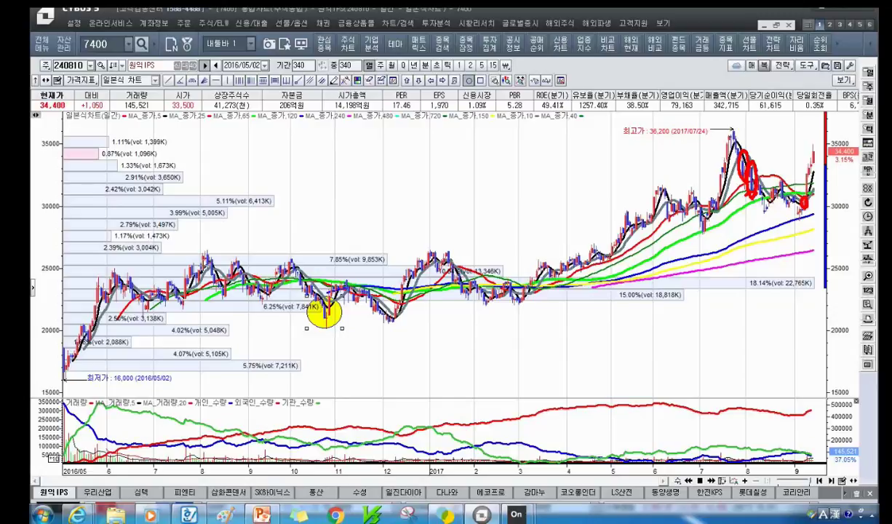
left_click_drag(193, 257, 404, 257)
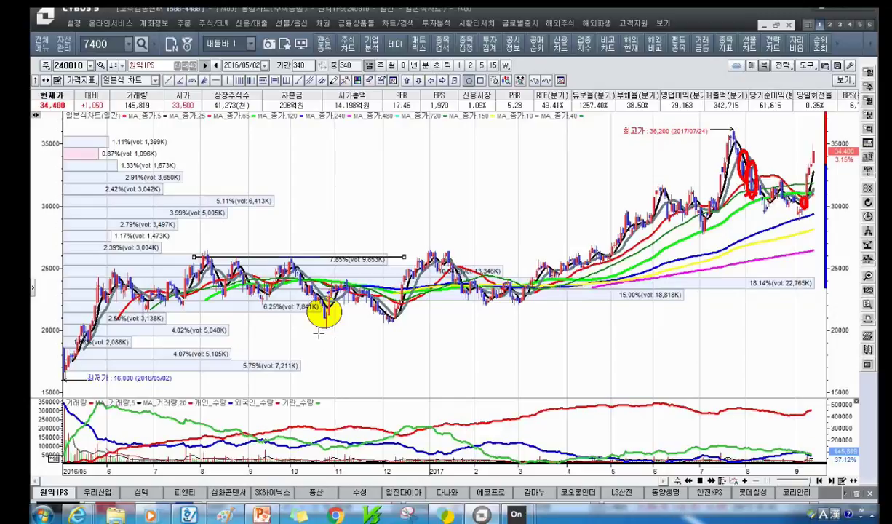
Add more yellow ellipses overlapping the late-October 2016 low and just before it.
left_click(321, 328)
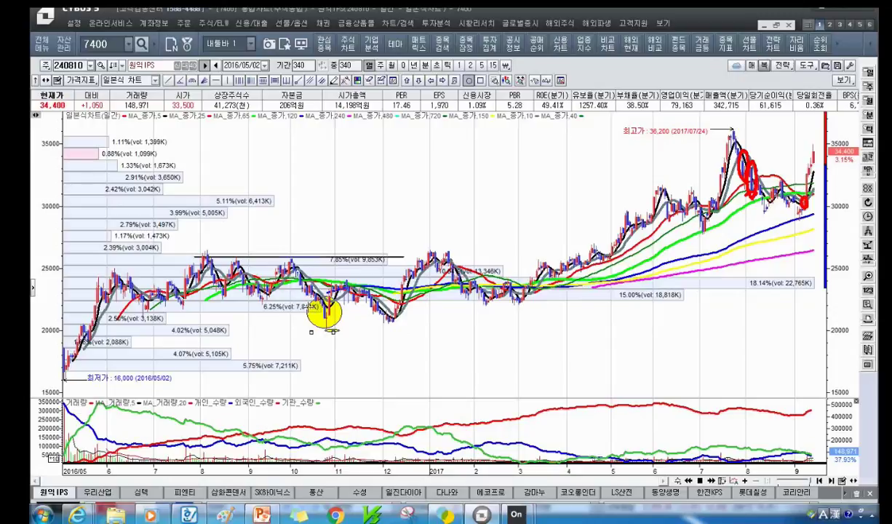
left_click_drag(306, 307, 353, 335)
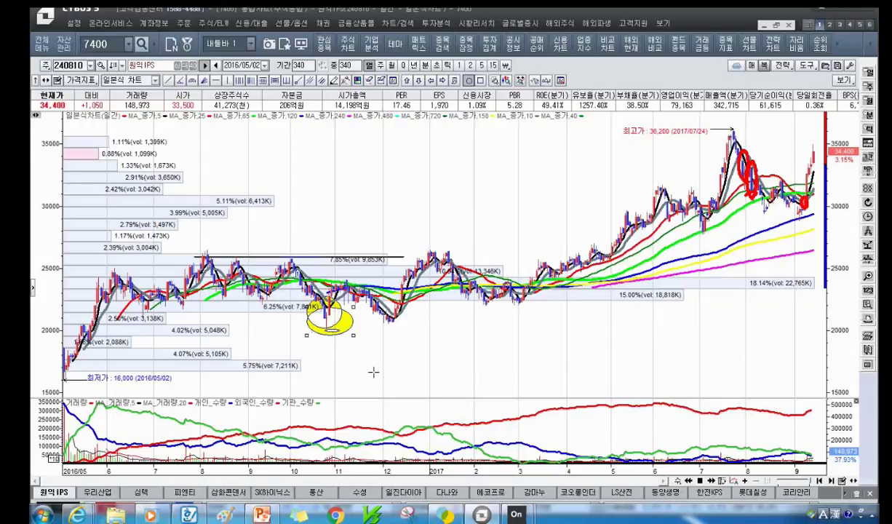
left_click_drag(324, 328, 814, 133)
left_click_drag(813, 133, 416, 183)
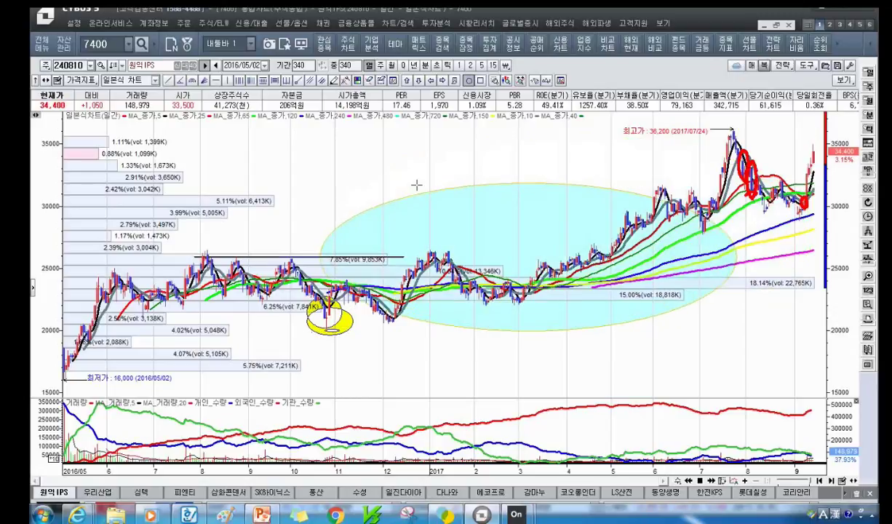
left_click_drag(280, 301, 320, 331)
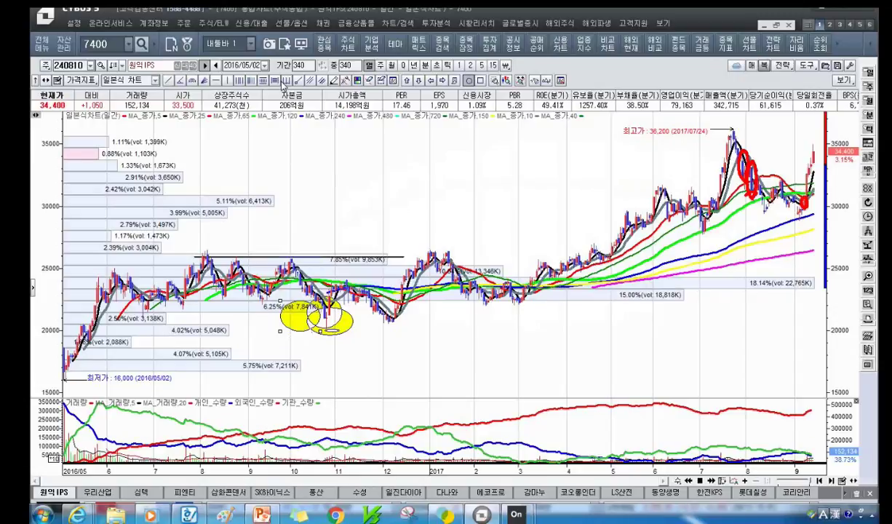
Add a period statistics box to the chart covering 2016/10/25 to 2017/09/13.
left_click(264, 80)
left_click(484, 332)
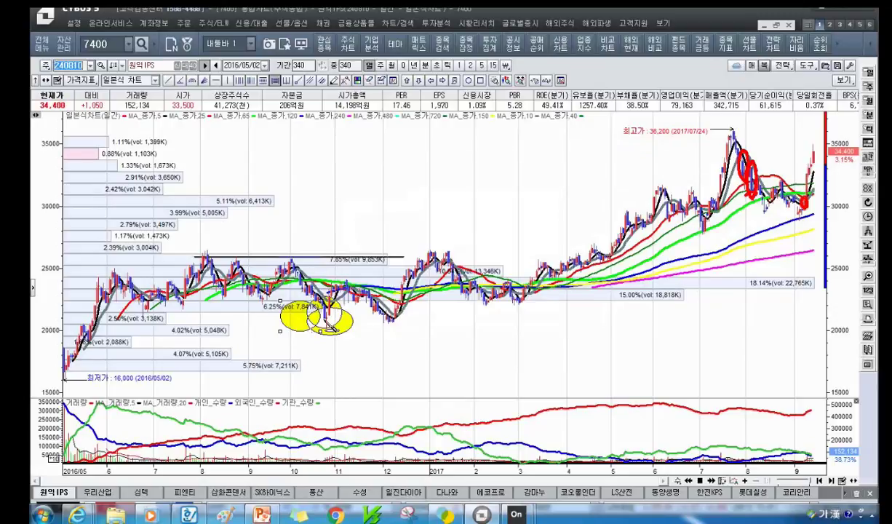
mouse_move(734, 225)
left_mouse_down()
mouse_move(799, 211)
mouse_move(786, 204)
mouse_move(814, 175)
left_mouse_up()
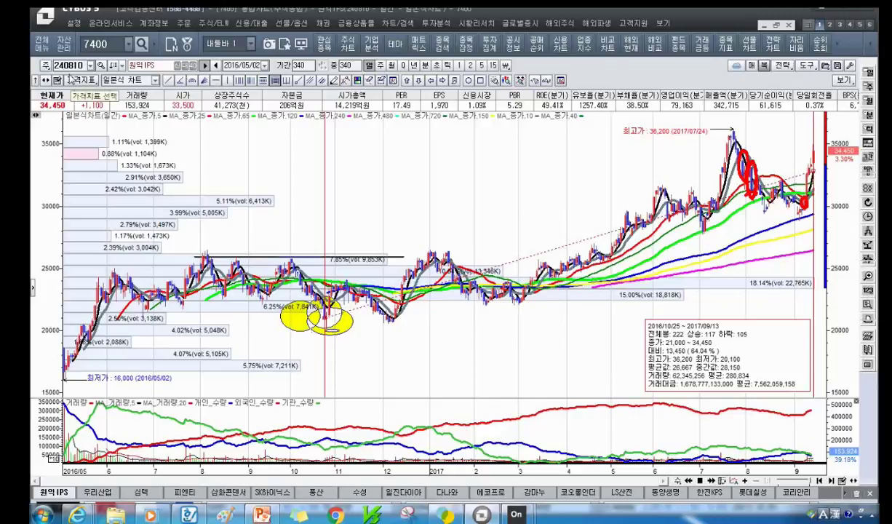
Load the LG전자우 (066575) chart.
left_click(70, 67)
key("BackSpace")
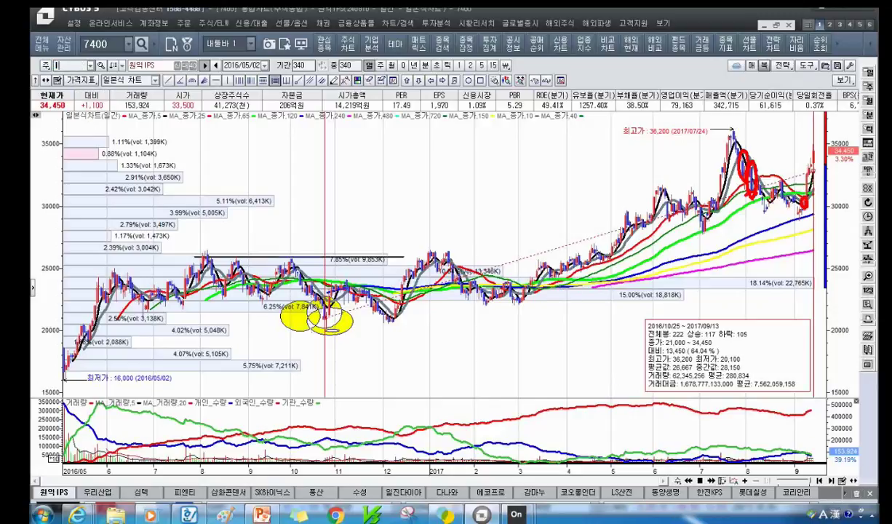
type("g전지엠")
key("Return")
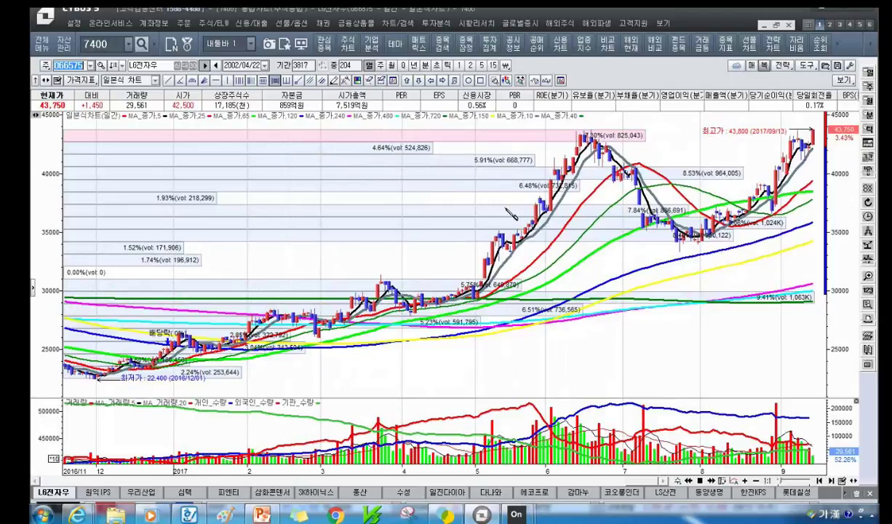
Mark the late-July 2017 low and the June 2017 peak with yellow ellipses.
left_click(469, 80)
left_click_drag(677, 232, 709, 250)
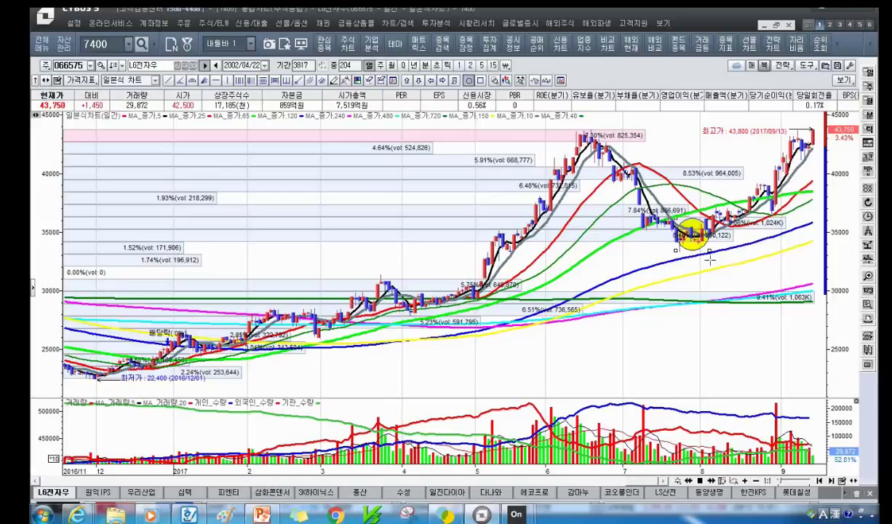
mouse_move(703, 270)
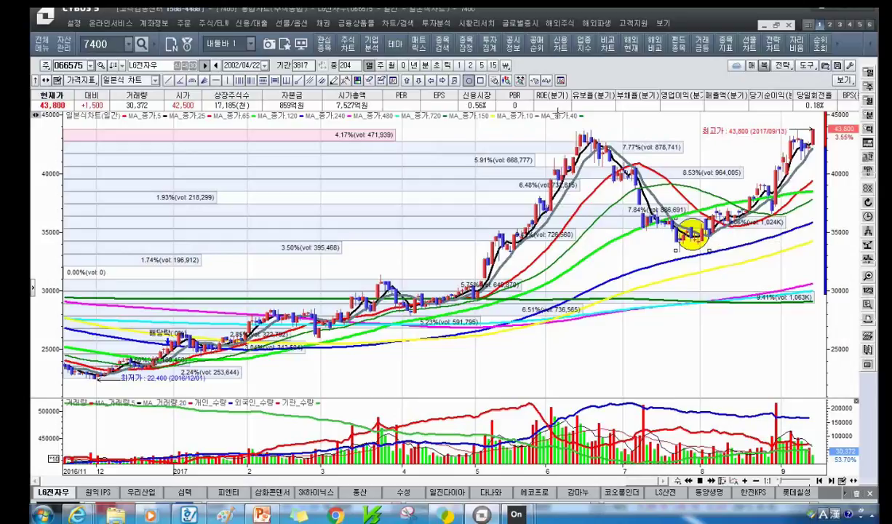
left_click_drag(540, 131, 662, 139)
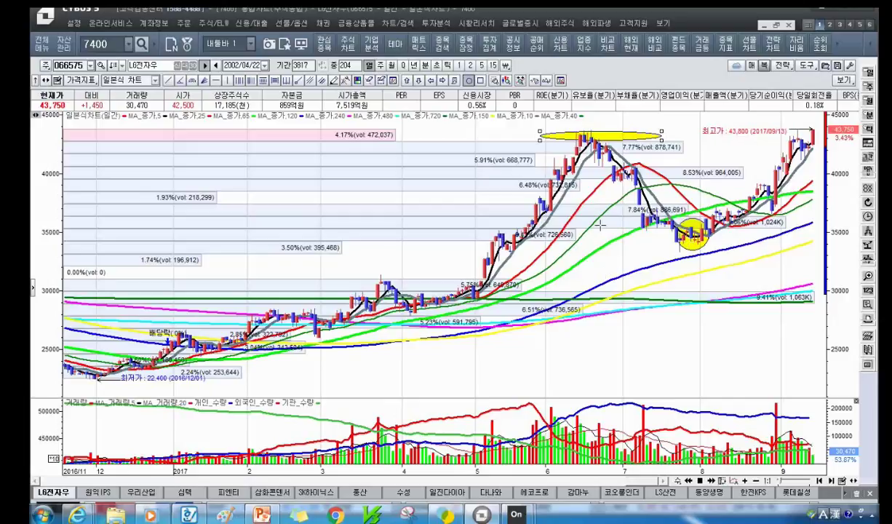
Mark the price turns of December 2015 and of January, February, April and July 2017 with small yellow ellipses.
scroll(616, 289, "down", 3)
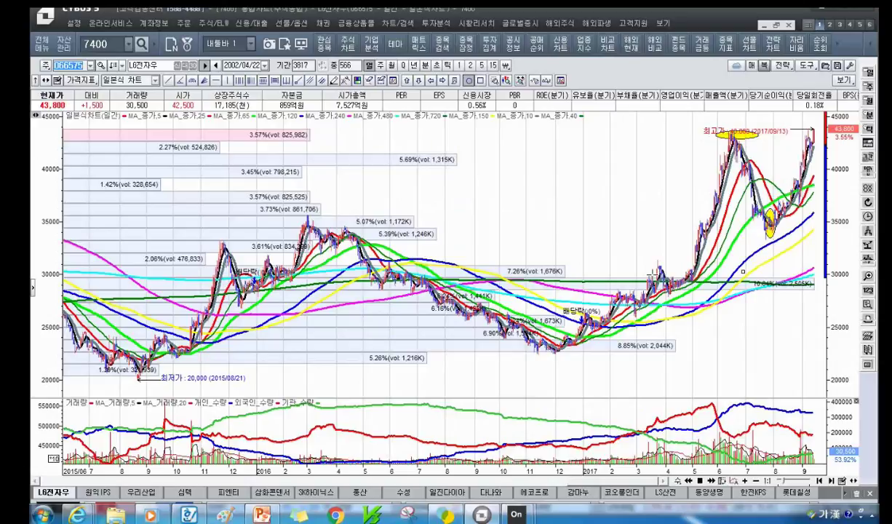
left_click(240, 300)
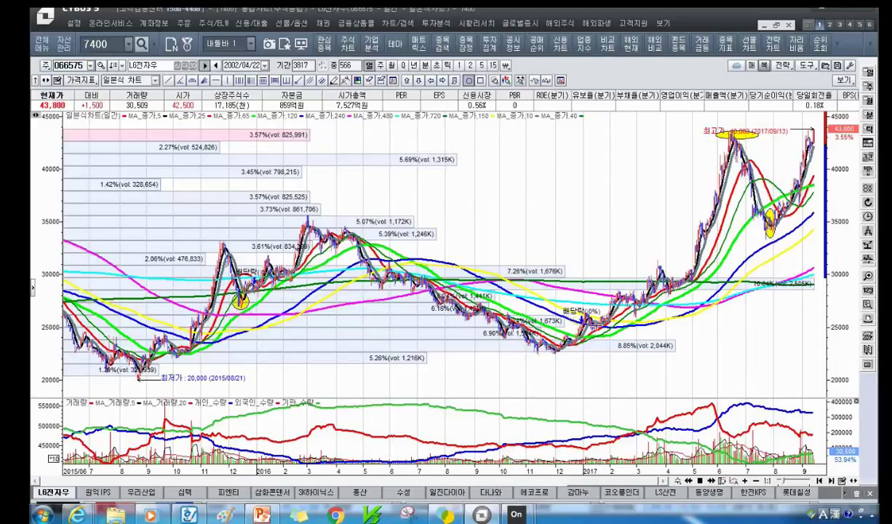
left_click(629, 298)
left_click(699, 275)
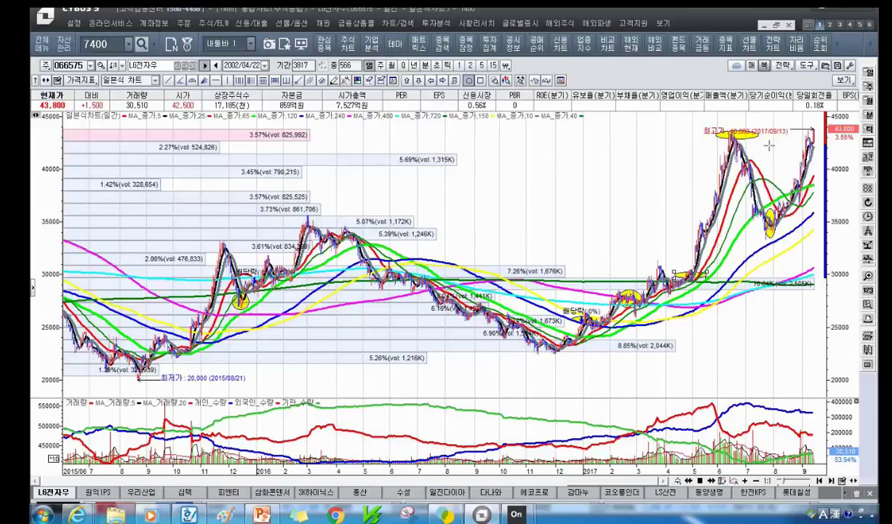
left_click(764, 222)
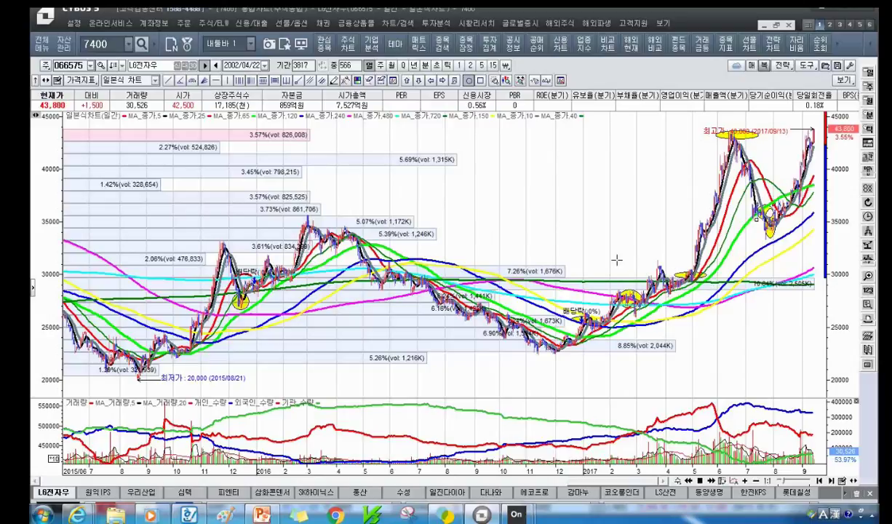
scroll(639, 237, "up", 3)
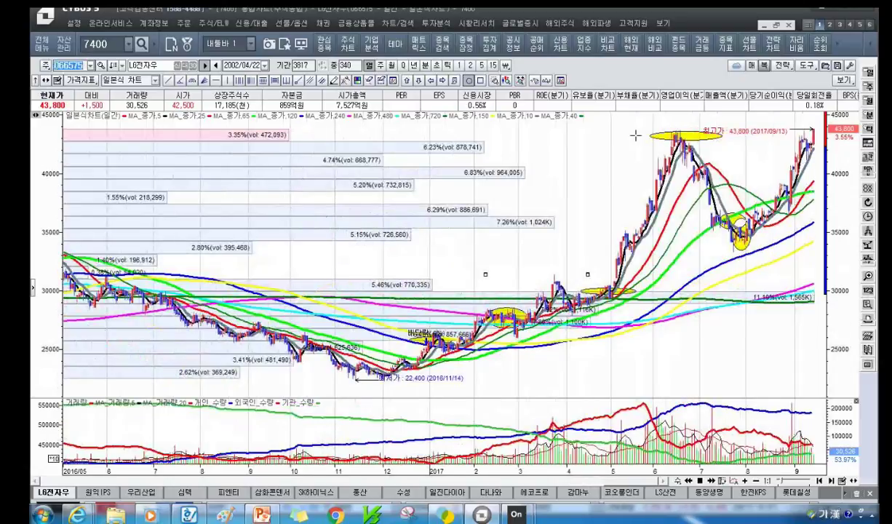
scroll(740, 200, "up", 3)
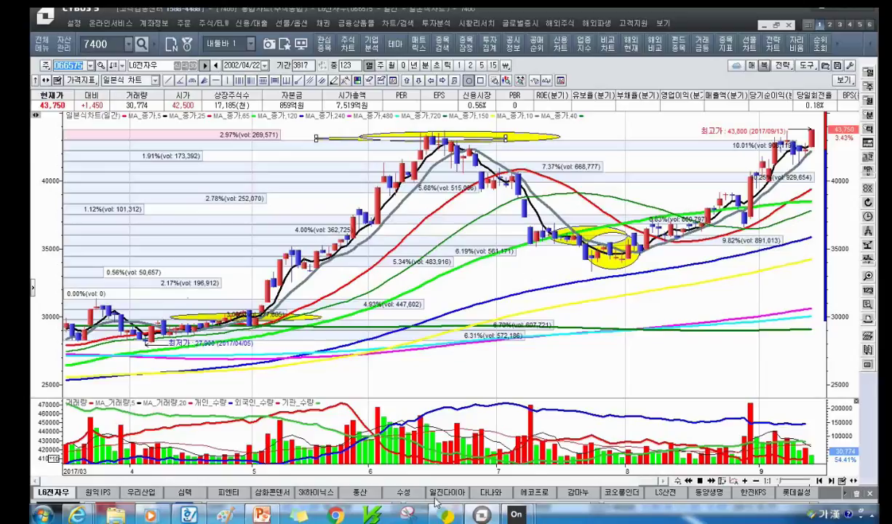
Switch to the PowerPoint lecture and show the holdings table on slide 6.
mouse_move(260, 514)
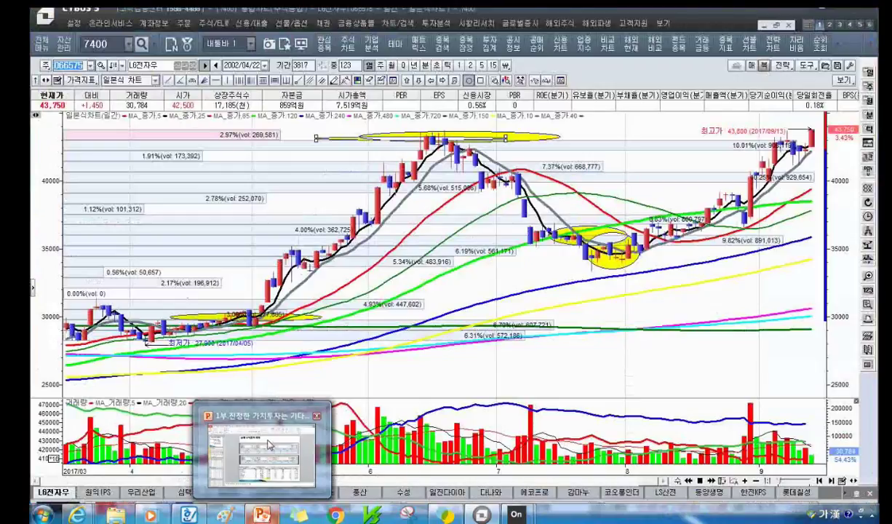
left_click(270, 445)
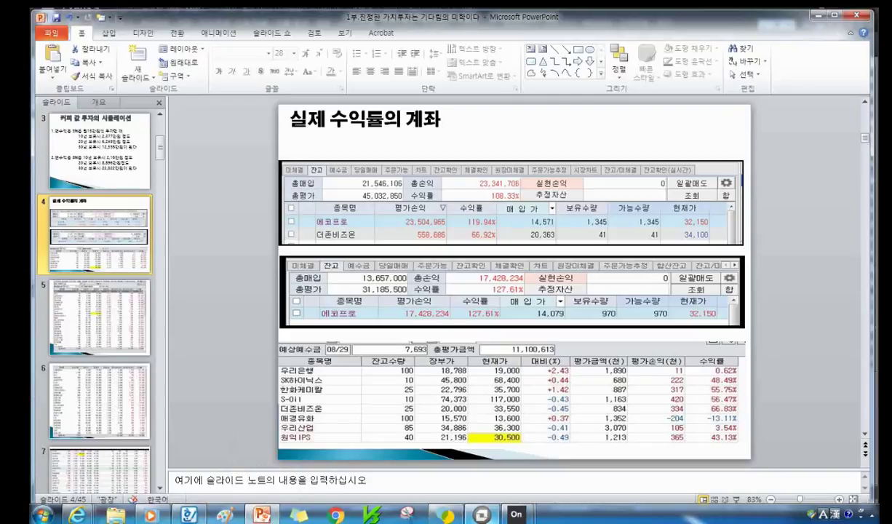
left_click(80, 383)
scroll(87, 386, "down", 5)
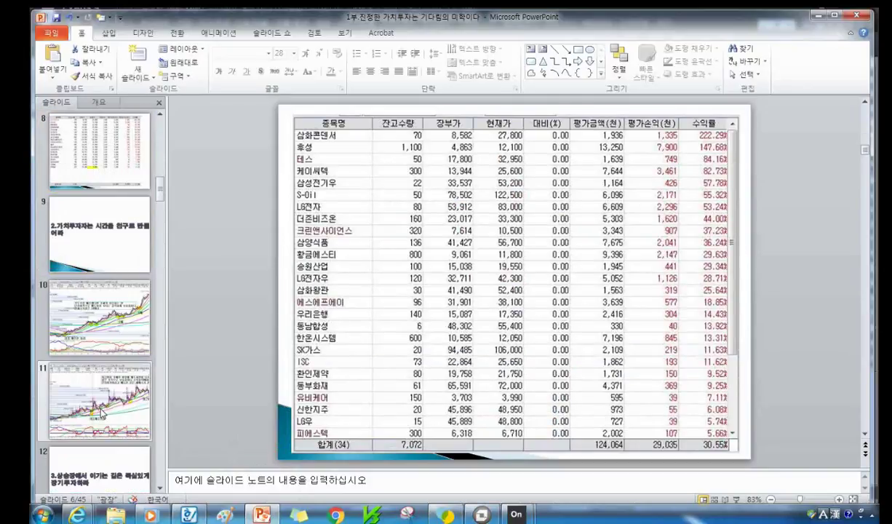
Show the SK하이닉스 chart on slide 10, and shift the 한일네트웍스 chart picture on slide 11 slightly down and to the left.
left_click(100, 325)
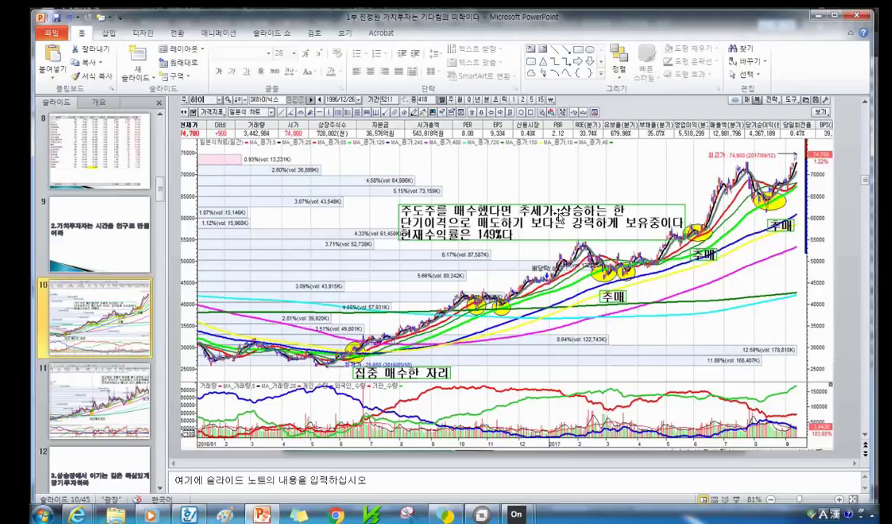
left_click(122, 413)
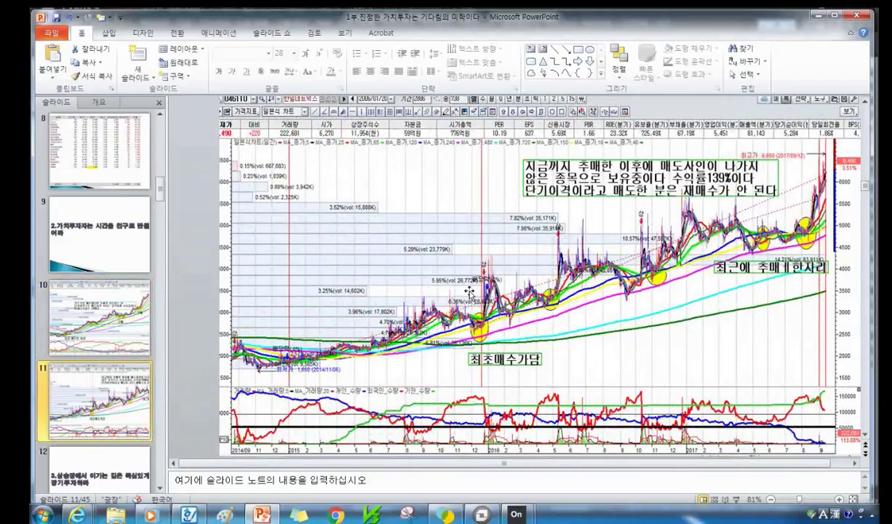
left_click_drag(558, 247, 542, 260)
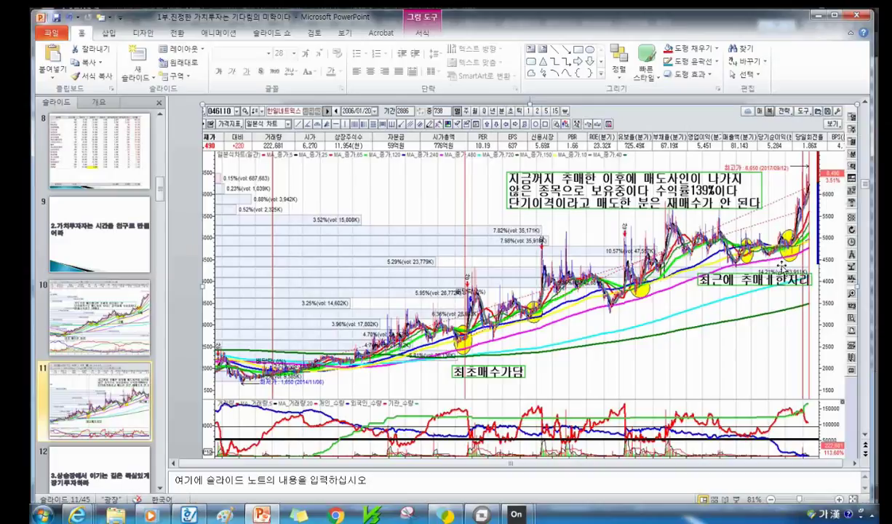
Switch back to CYBOS 5, load the 한일네트웍스 (046110) chart and set it to the period from November 2016.
left_click(481, 515)
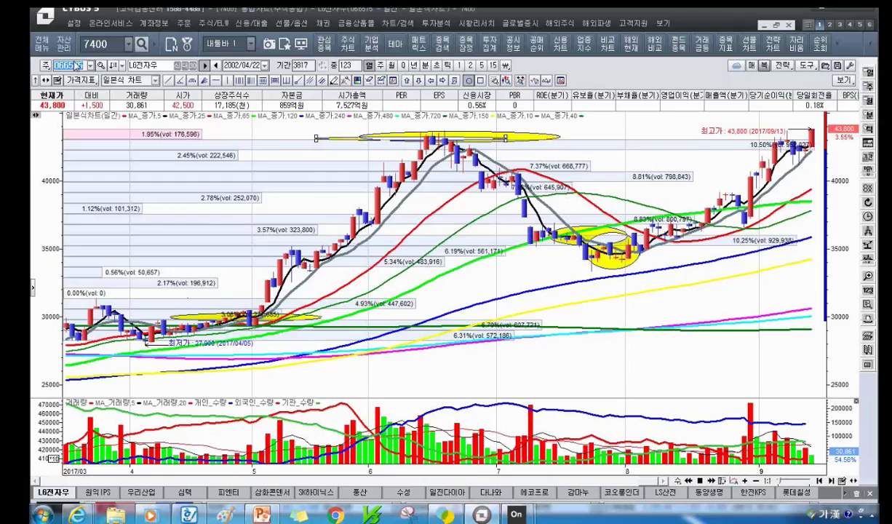
type("046110")
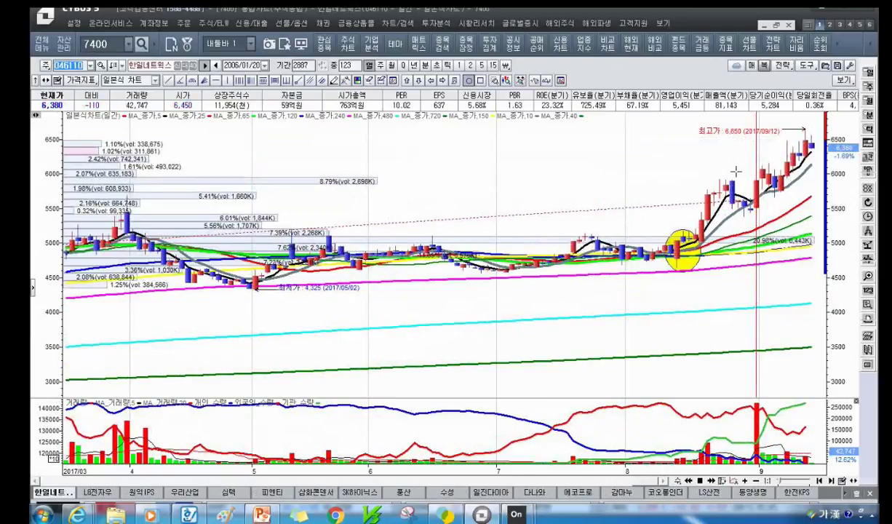
scroll(706, 164, "down", 6)
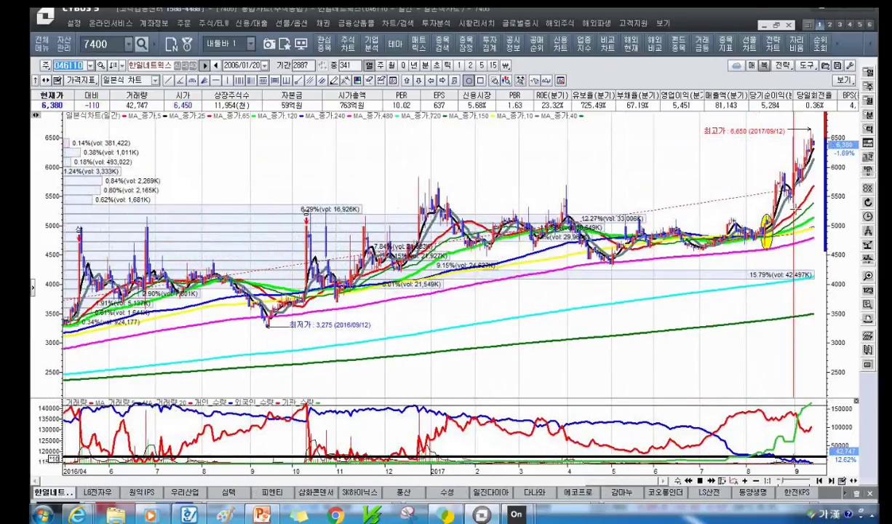
scroll(739, 237, "up", 4)
mouse_move(735, 241)
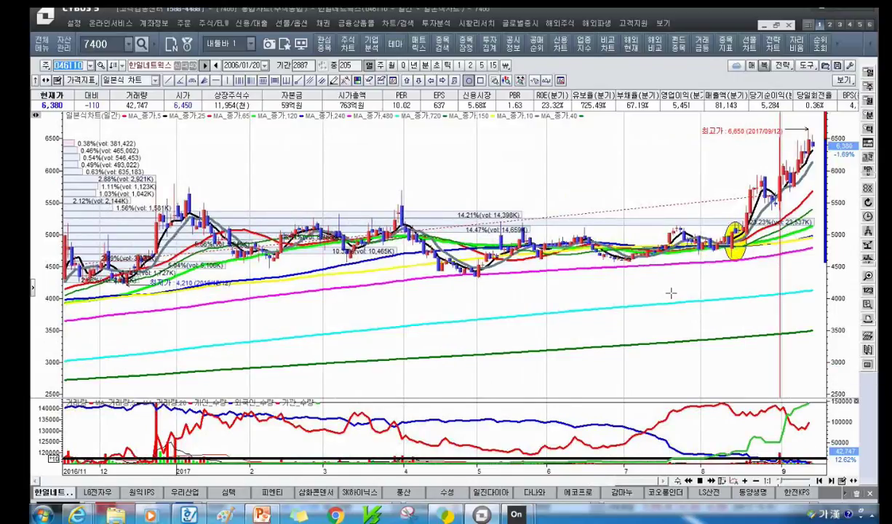
Extend the 한일네트웍스 chart back to June 2015, and load the 파루 (043200) chart for the period from November 2016.
scroll(670, 293, "down", 6)
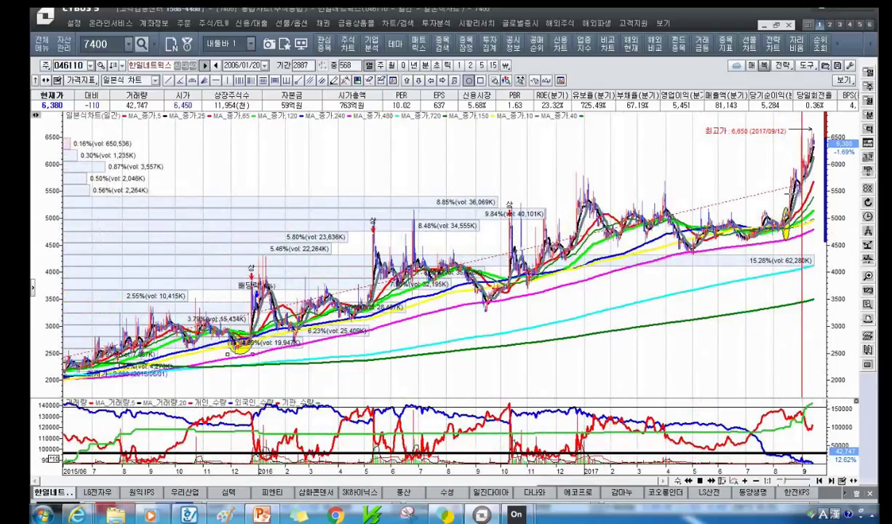
mouse_move(809, 143)
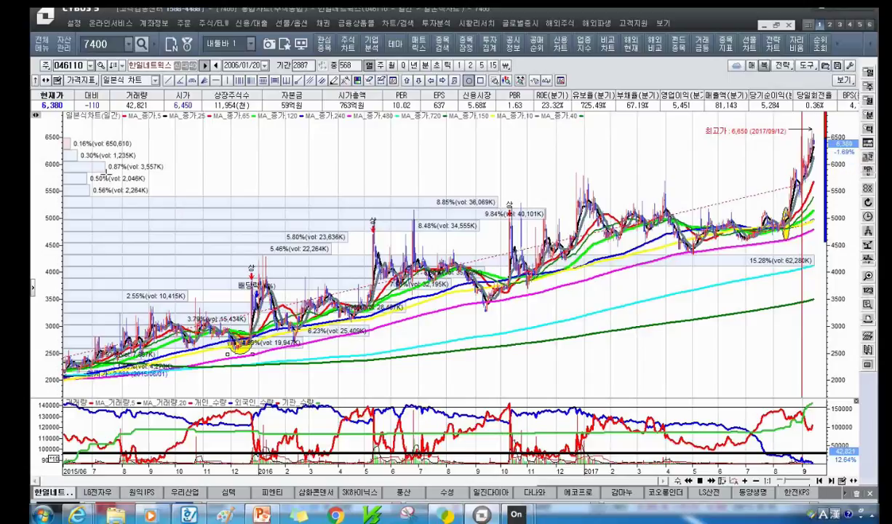
left_click(68, 66)
key("Hangul")
type("피뷁")
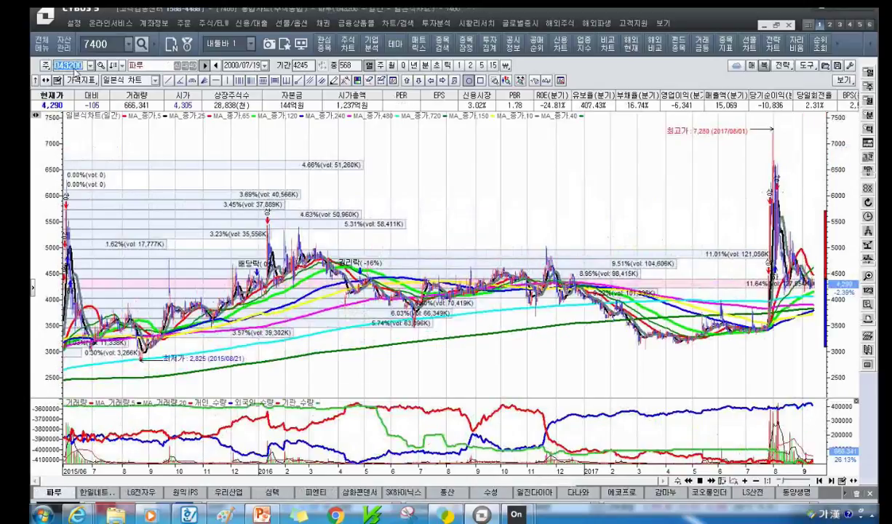
key("Return")
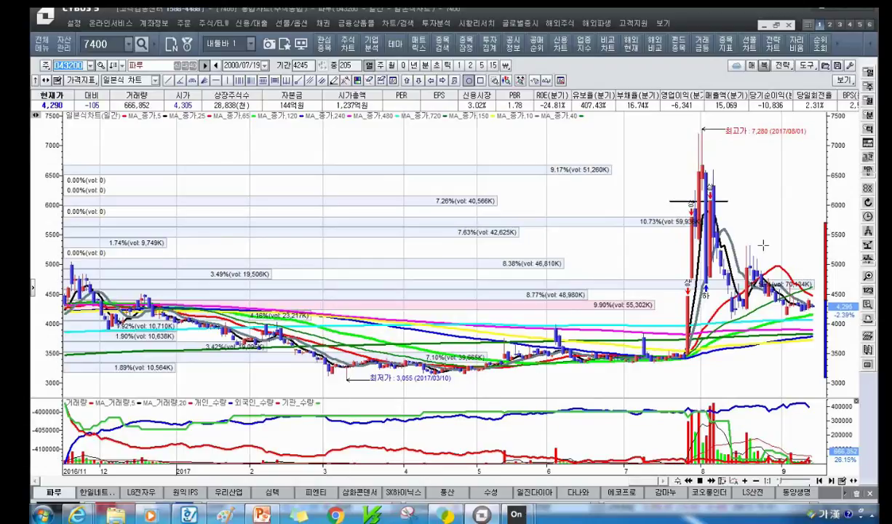
mouse_move(809, 318)
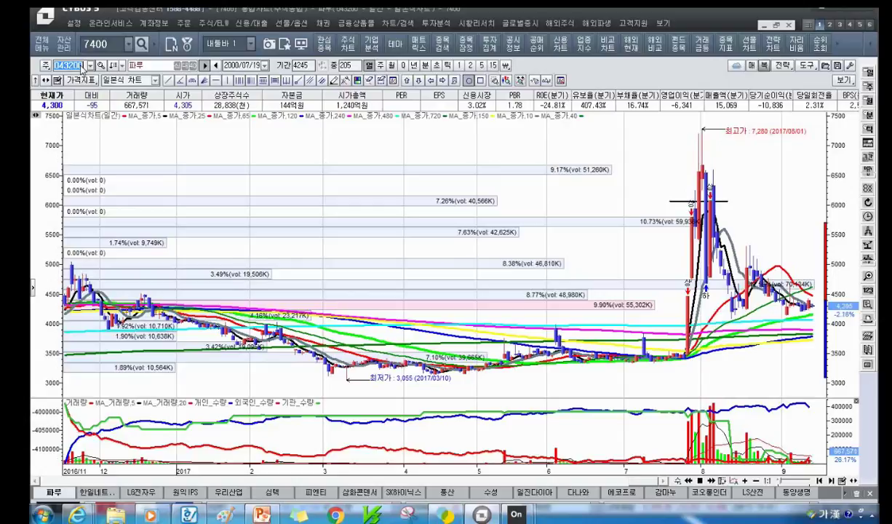
Load the 수성 (084180) chart and compare the period from April 2016 with the one from November 2016.
type("수성")
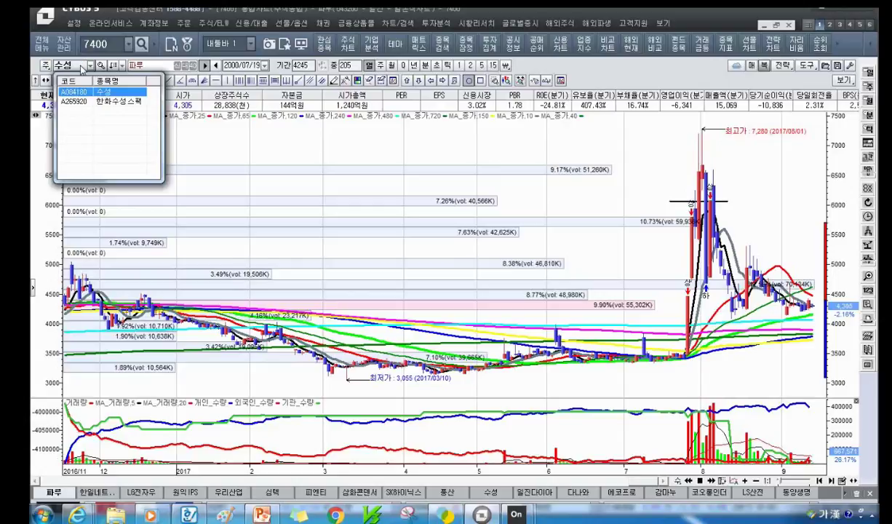
left_click(100, 92)
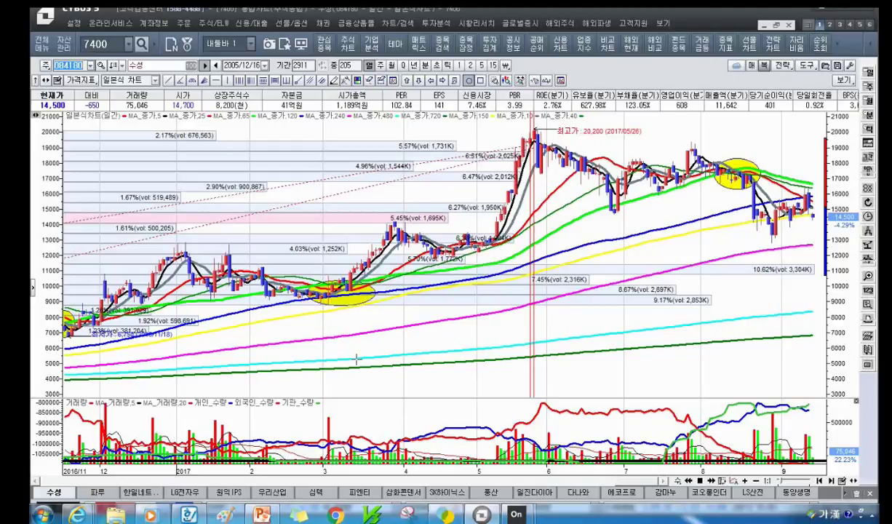
scroll(509, 339, "down", 3)
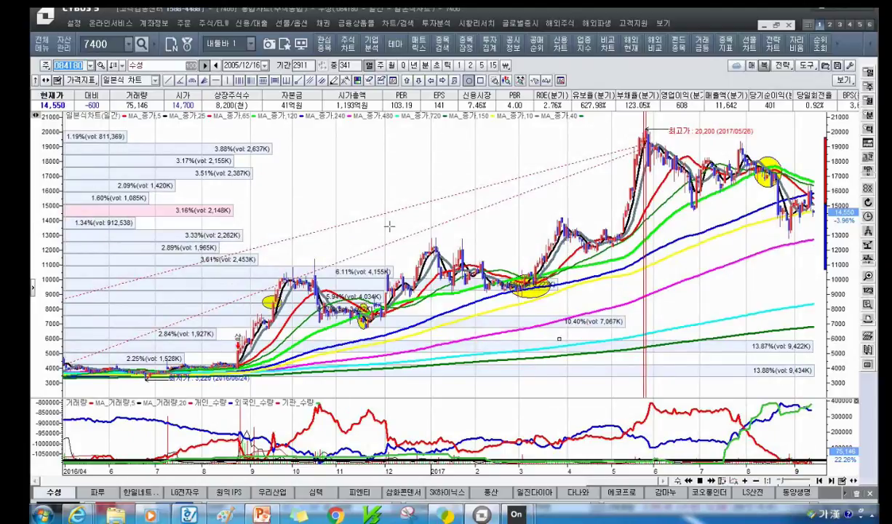
scroll(385, 218, "up", 3)
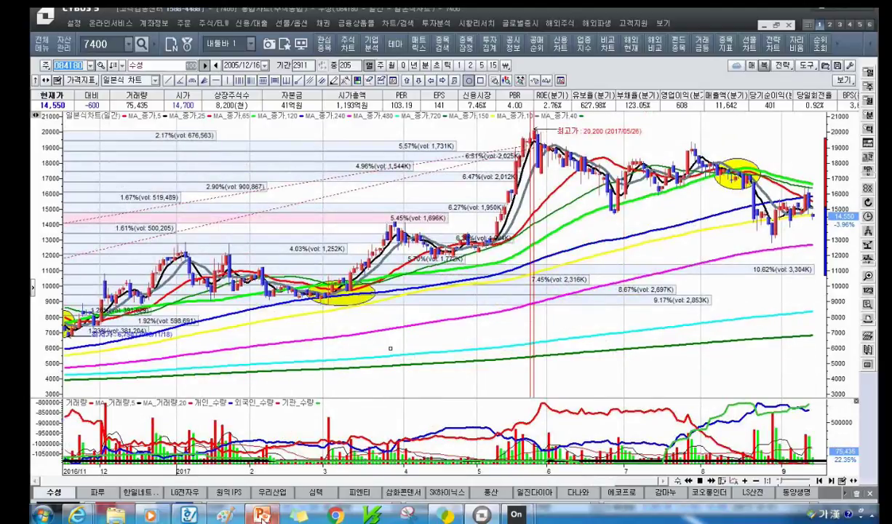
Switch to the PowerPoint lecture and show the section title about long-term investing on slide 12.
mouse_move(263, 497)
left_click(267, 469)
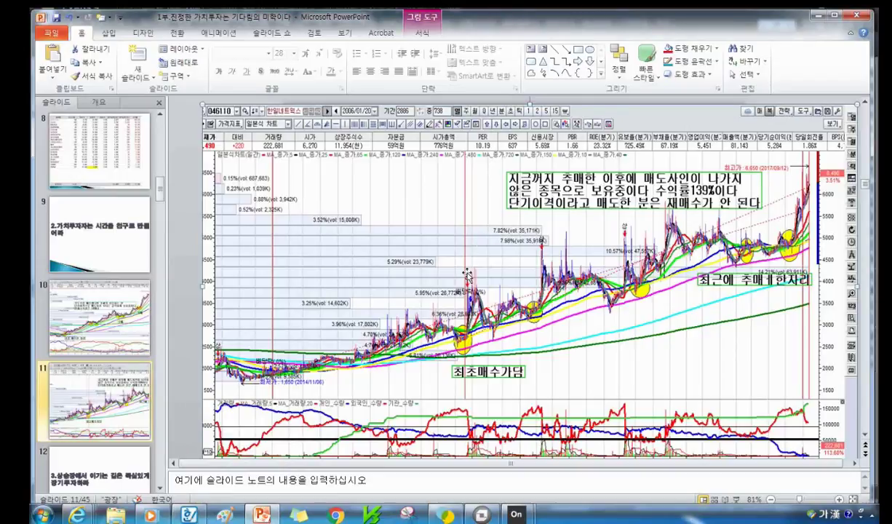
left_click(148, 474)
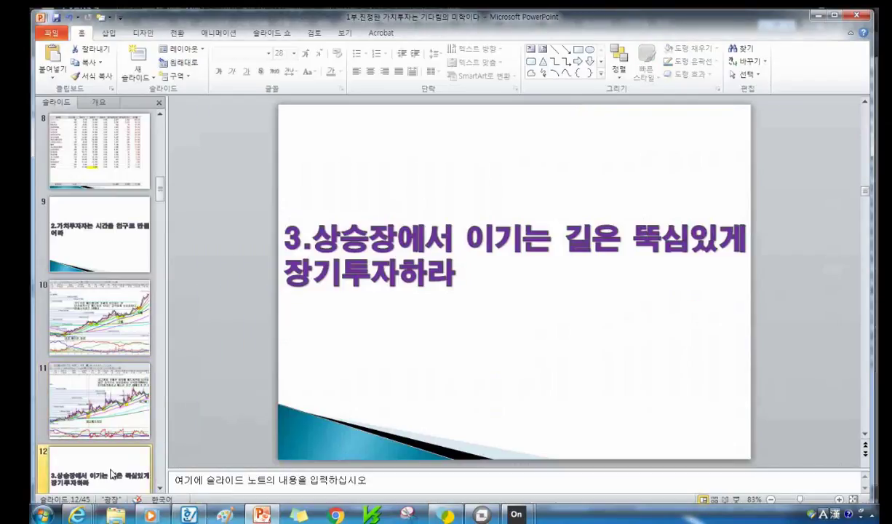
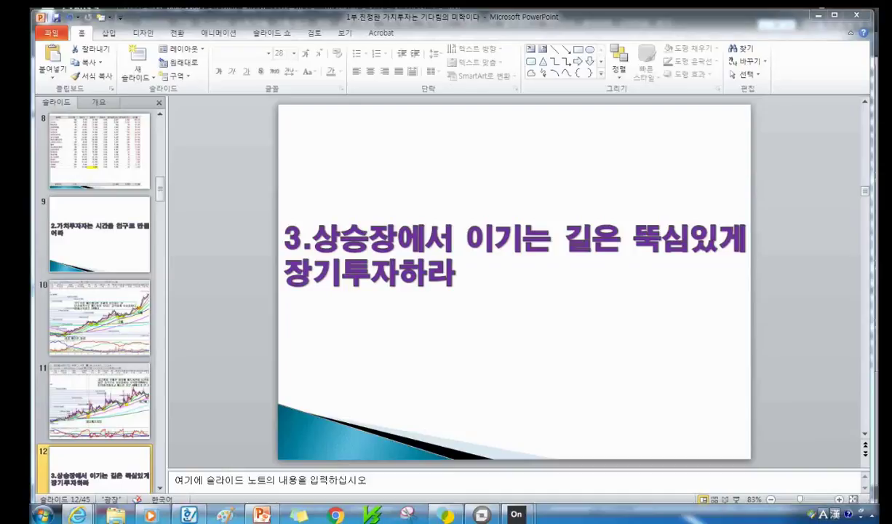
key("alt+Tab")
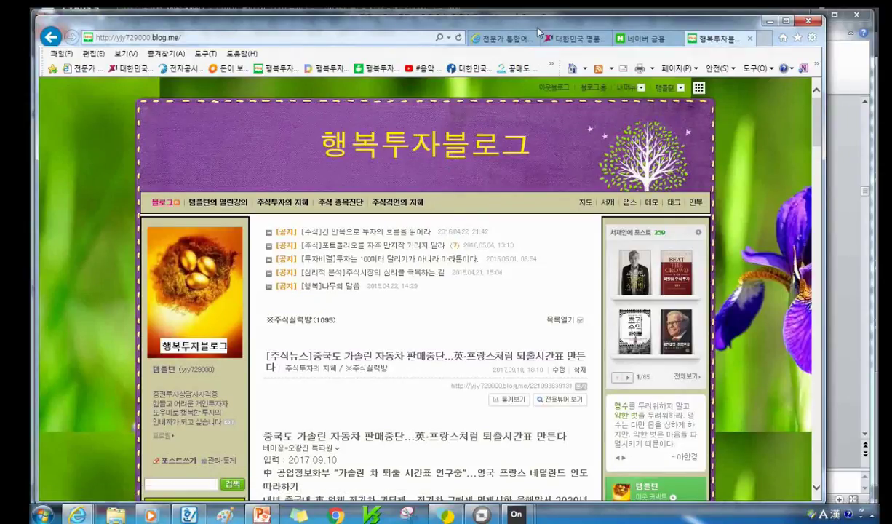
key("alt+Tab")
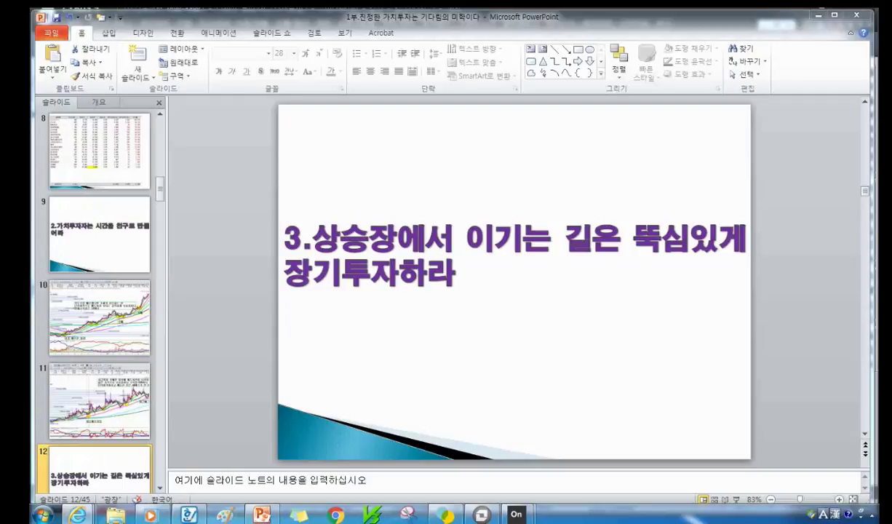
key("Hangul")
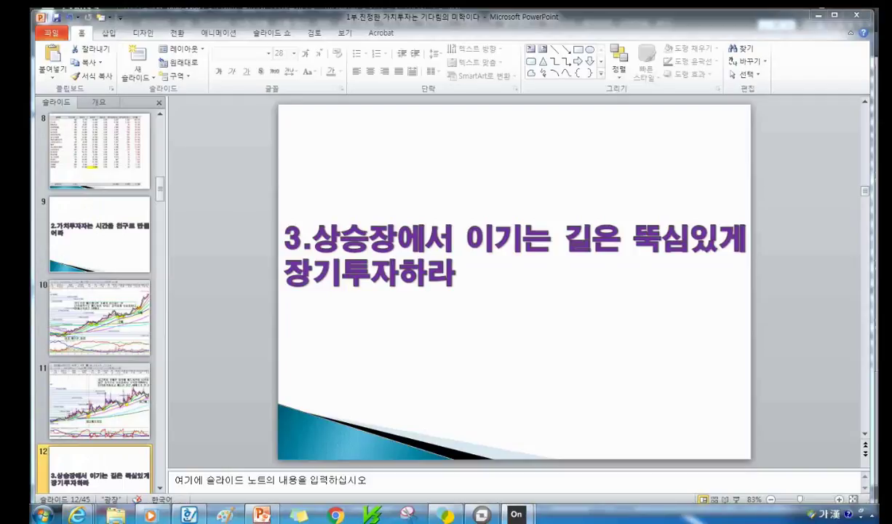
key("Hangul")
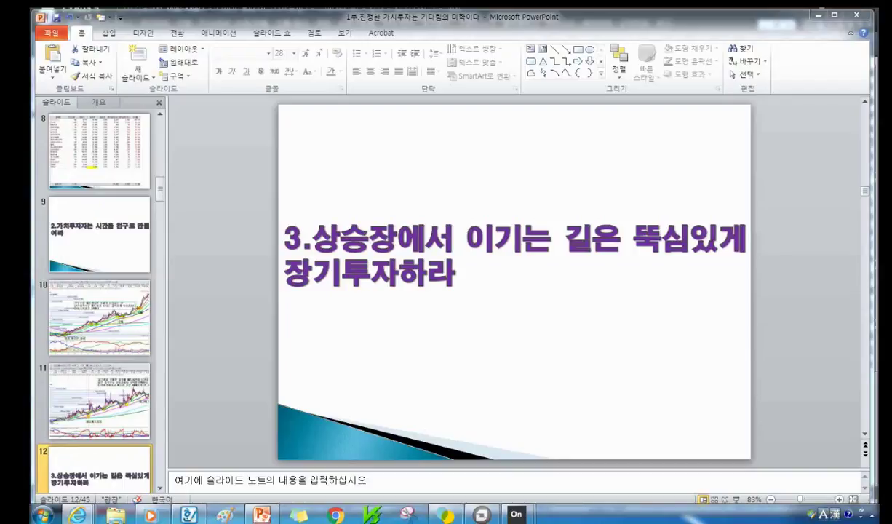